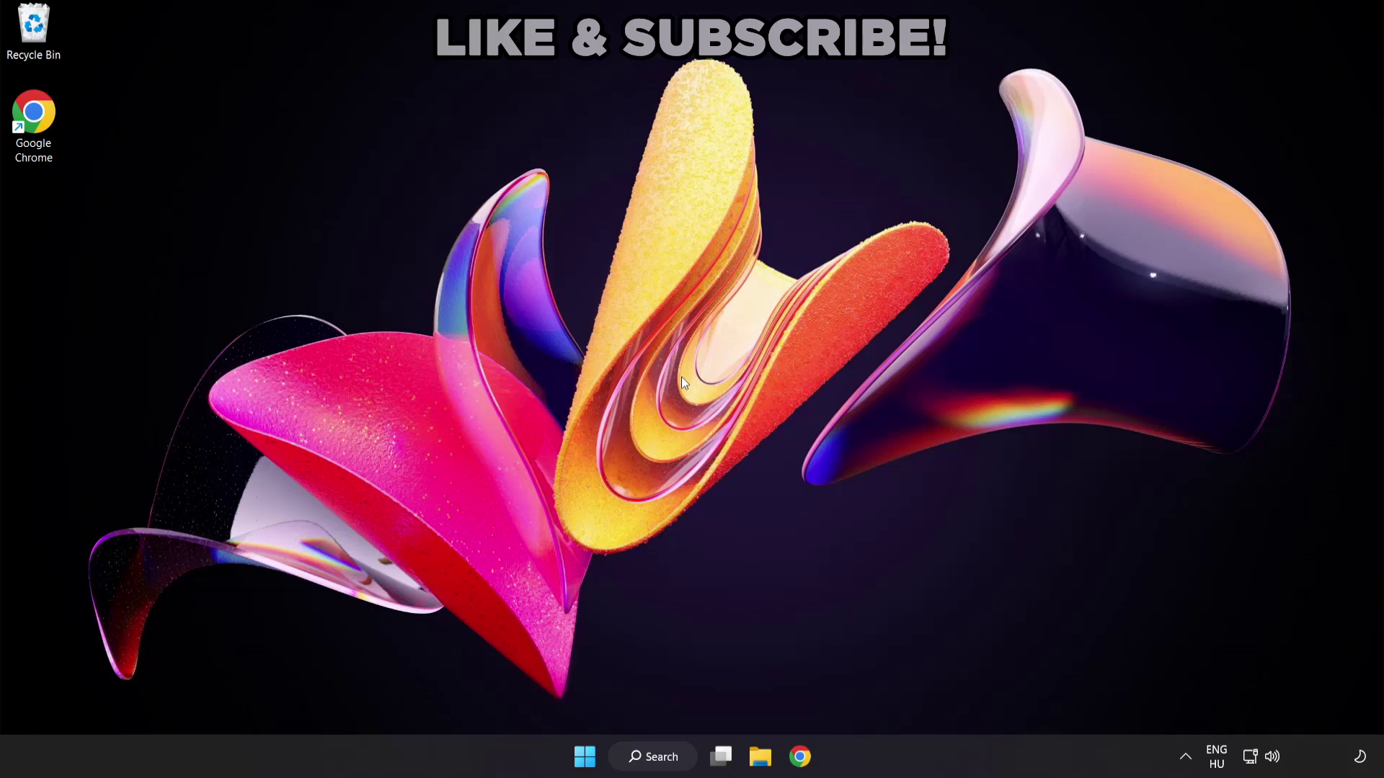
Step: Search Windows for 'device manager'
{"action": "left_click", "coordinate": [669, 763]}
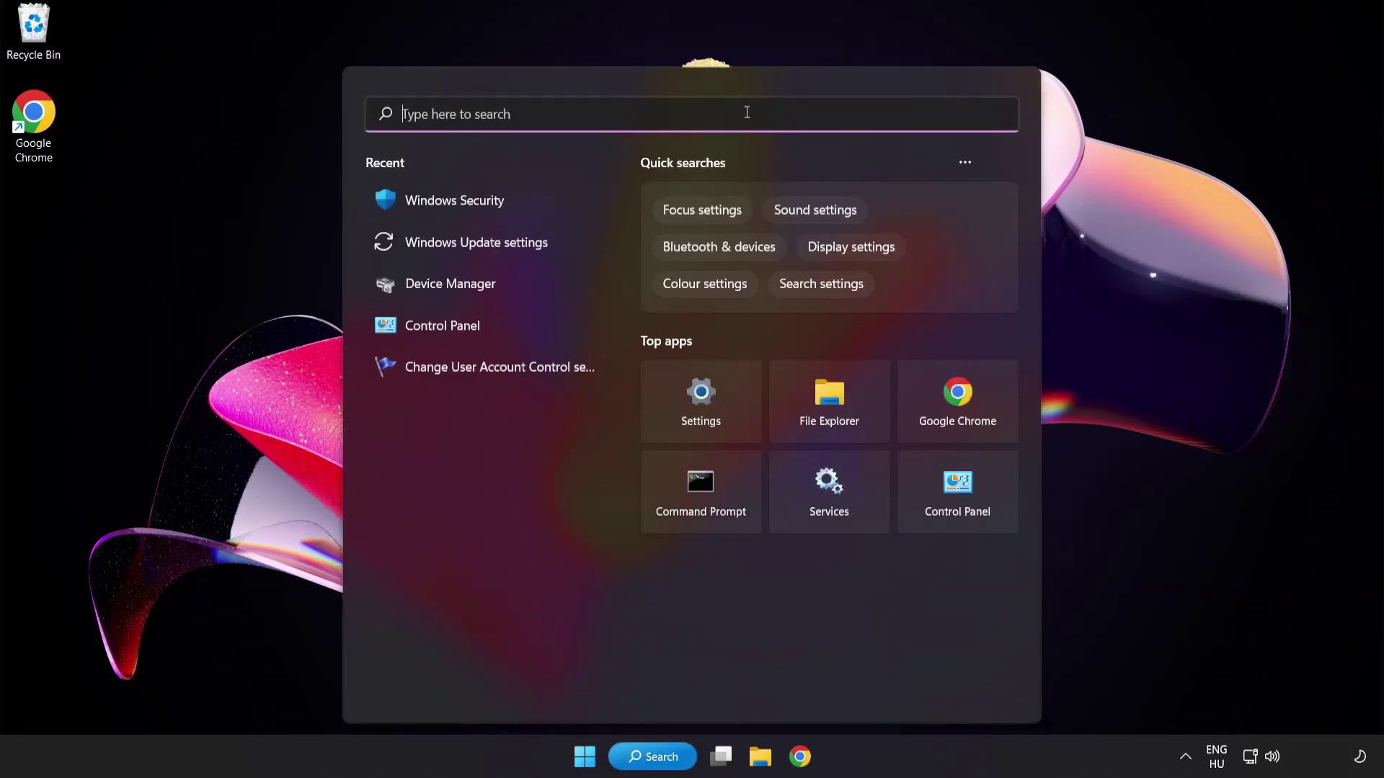
{"action": "type", "text": "device manag"}
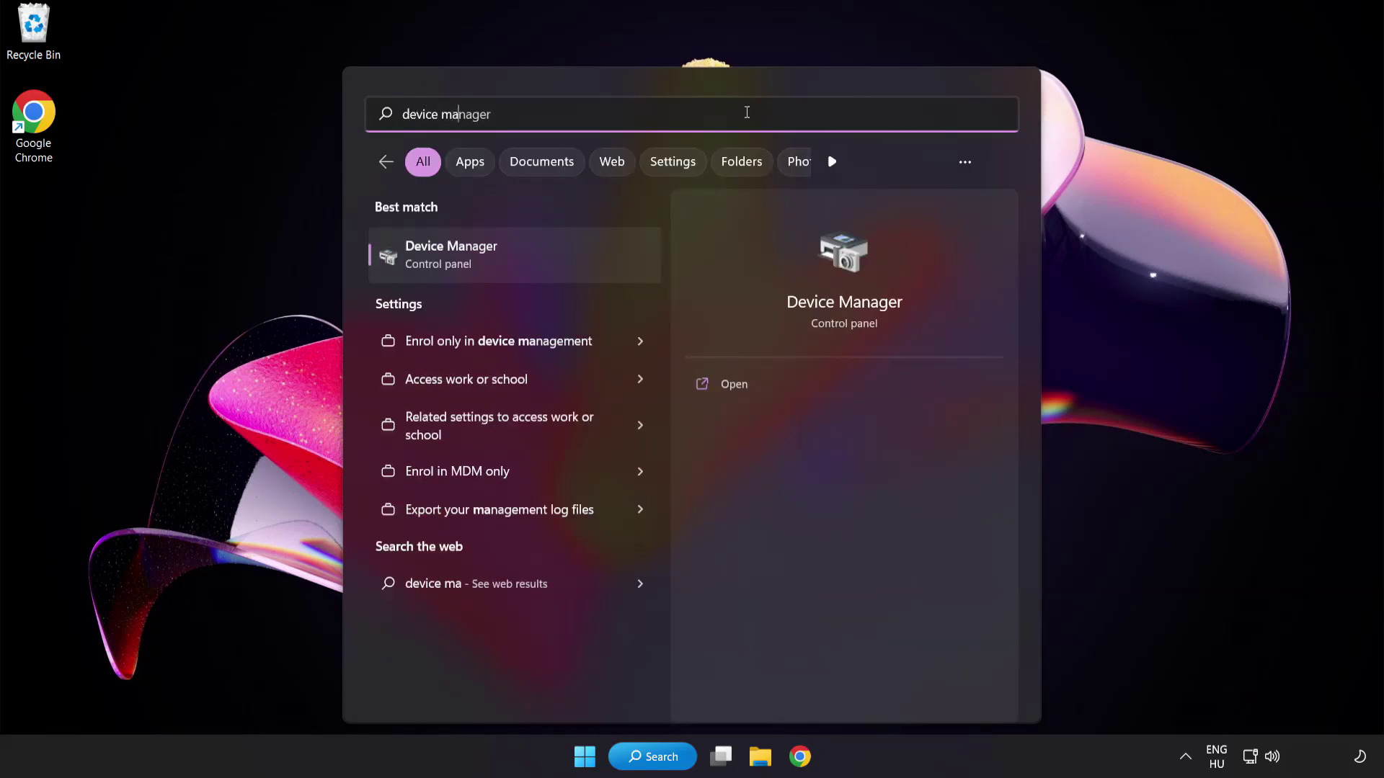
{"action": "type", "text": "er"}
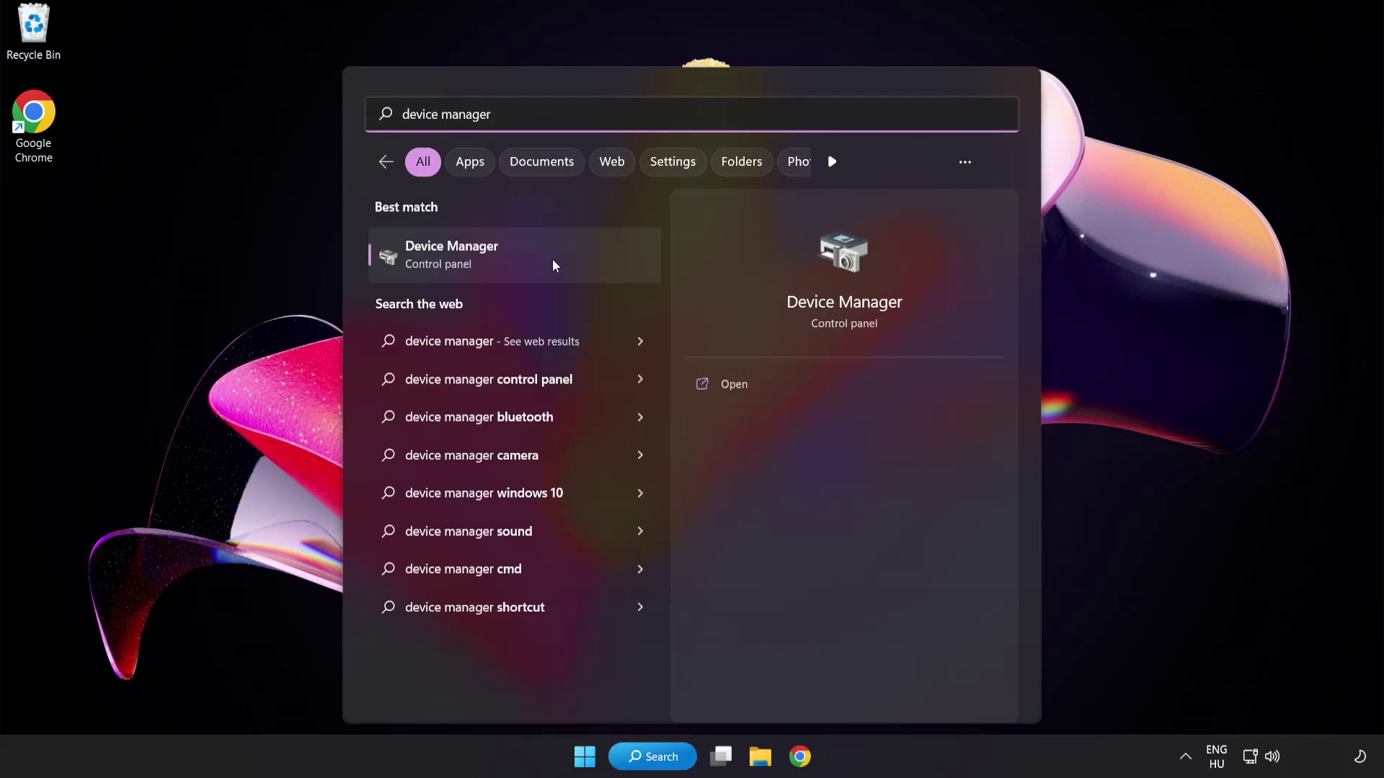
Step: Launch Device Manager, expand Display adapters and bring up the VMware SVGA 3D adapter's menu
{"action": "left_click", "coordinate": [554, 264]}
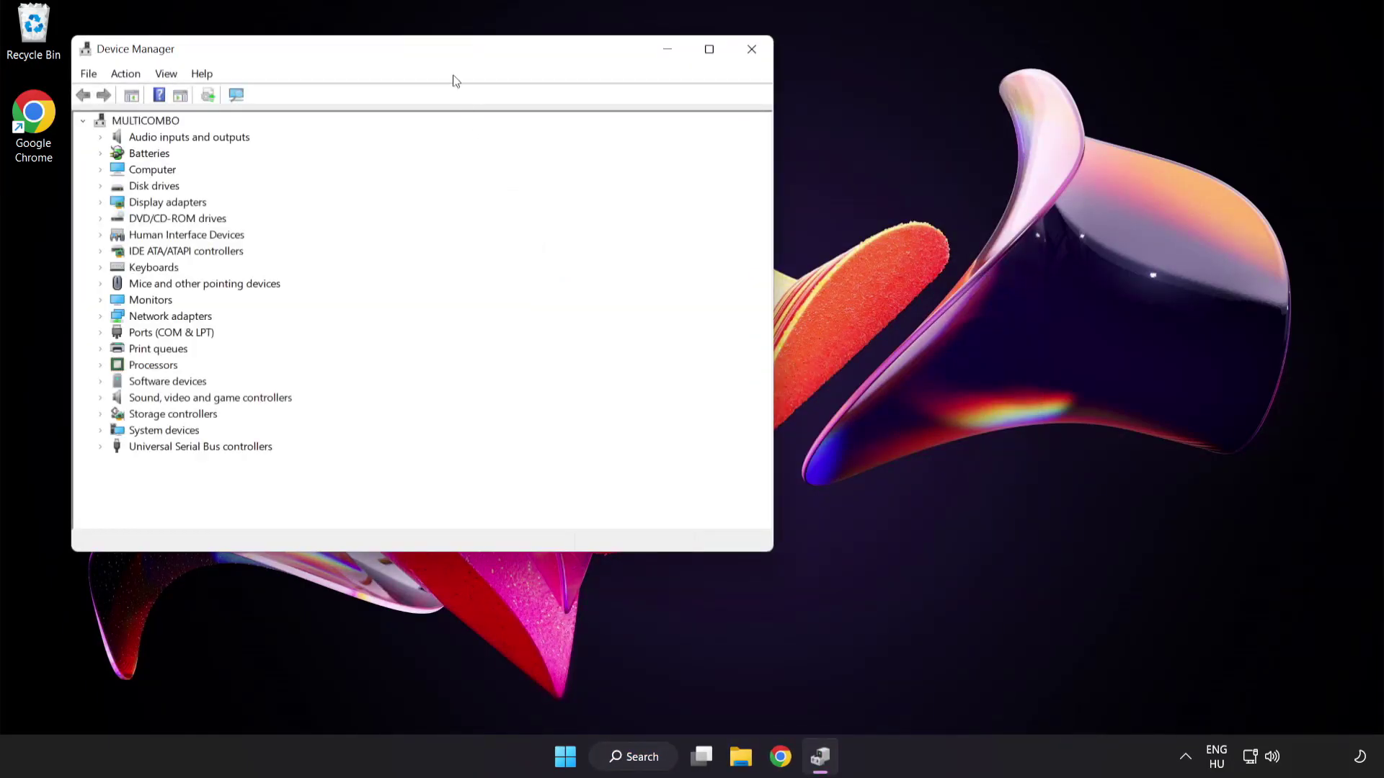
{"action": "left_click_drag", "start_coordinate": [448, 56], "coordinate": [679, 144]}
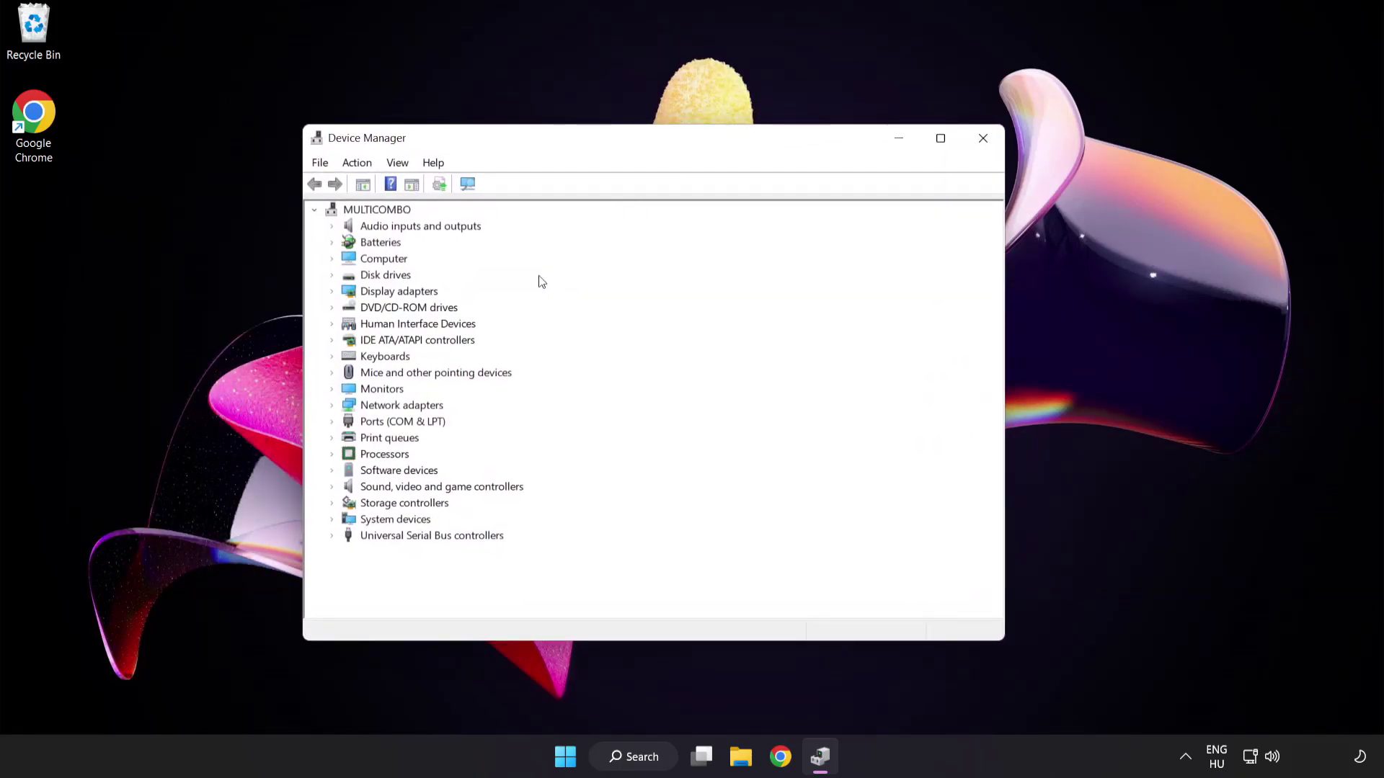
{"action": "left_click", "coordinate": [378, 293]}
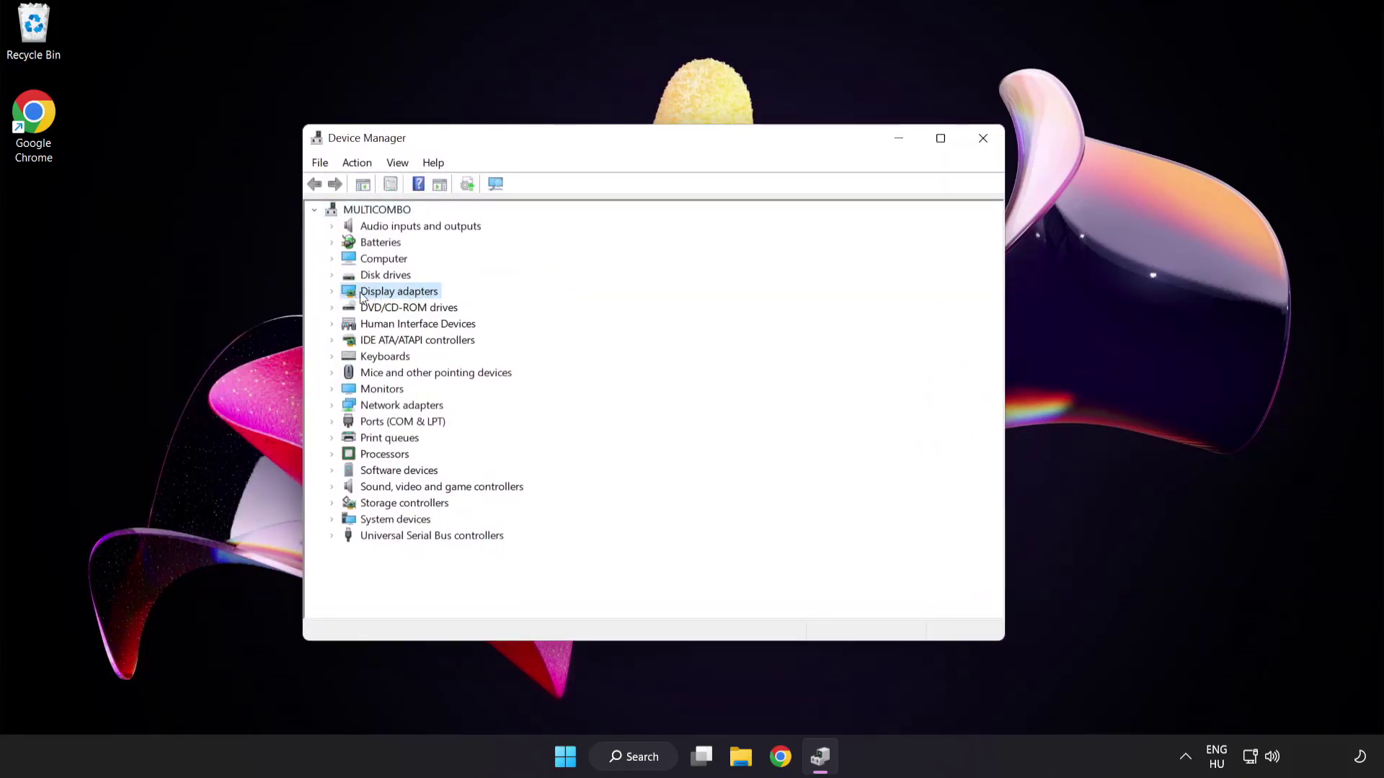
{"action": "left_click", "coordinate": [333, 292]}
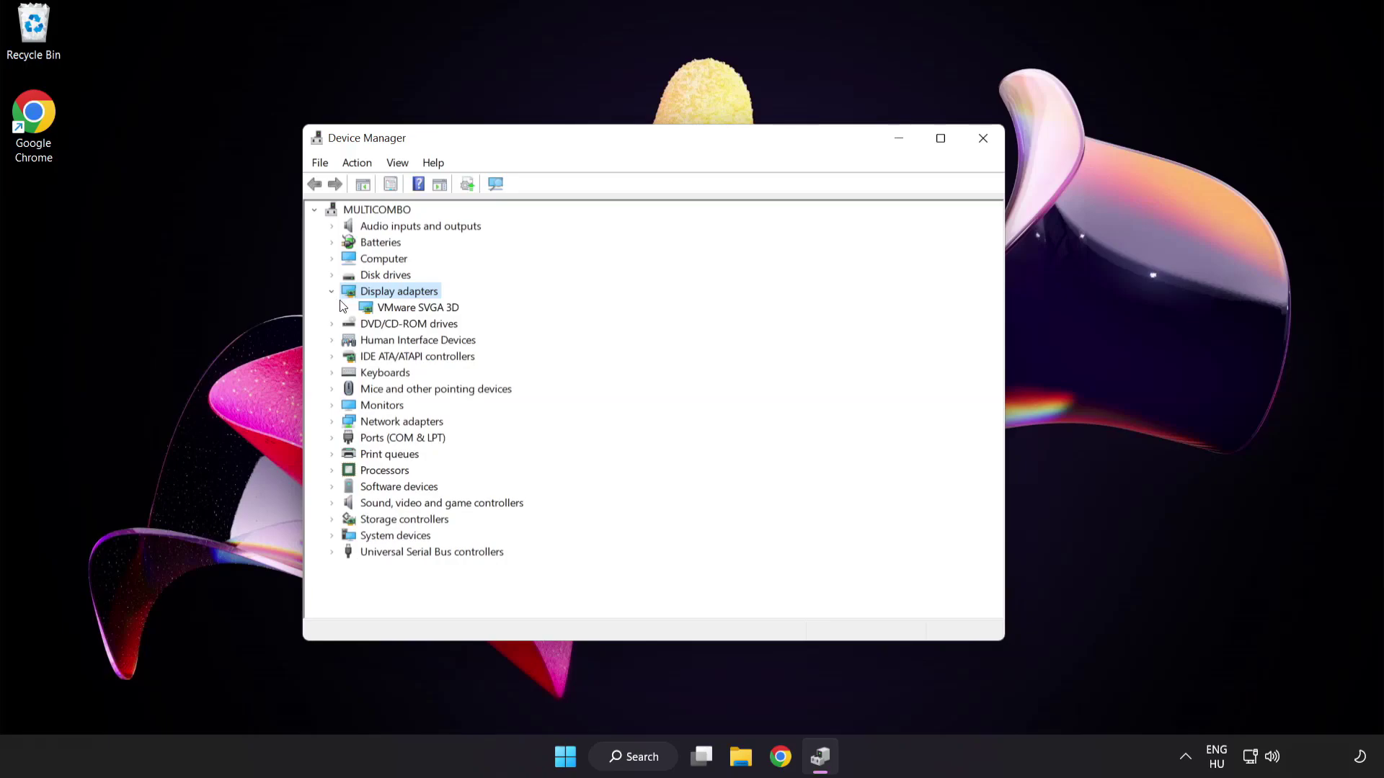
{"action": "left_click", "coordinate": [366, 310]}
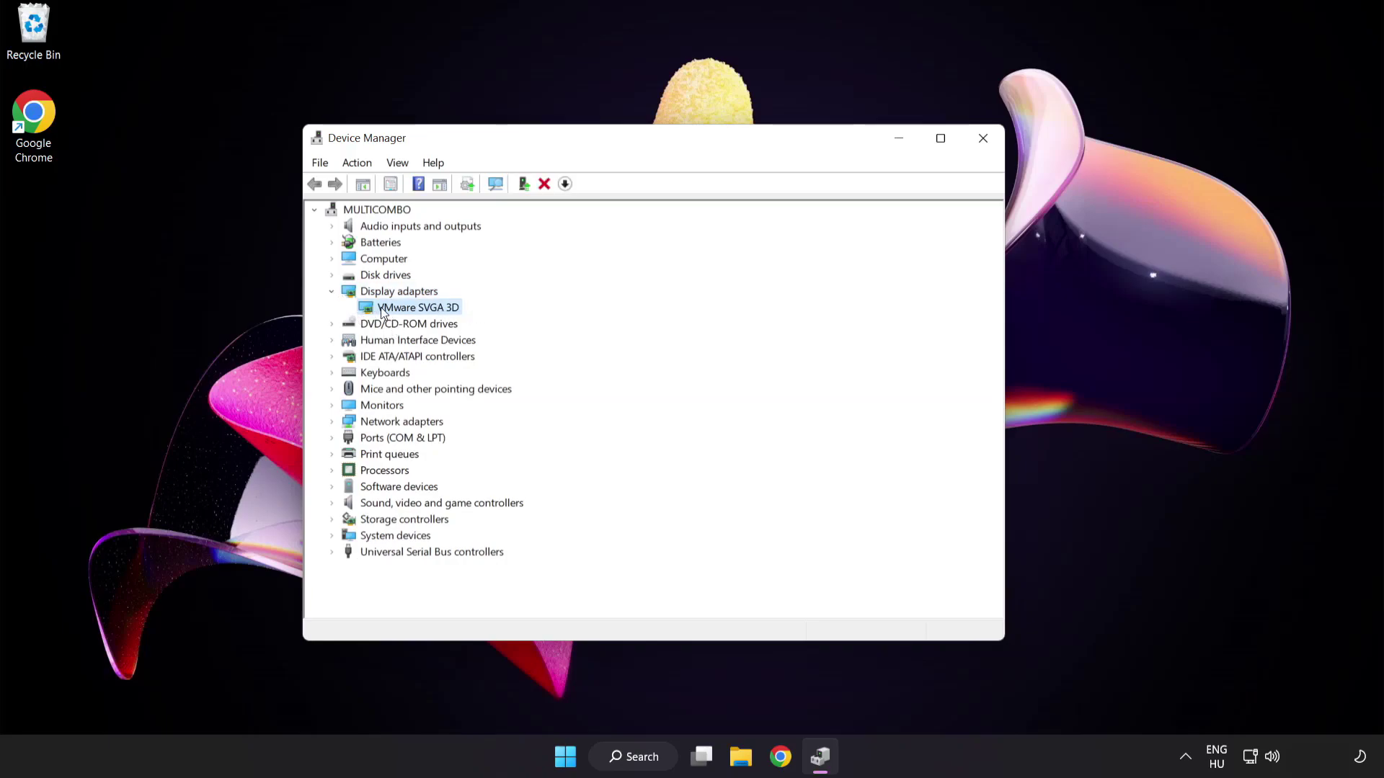
{"action": "right_click", "coordinate": [407, 311]}
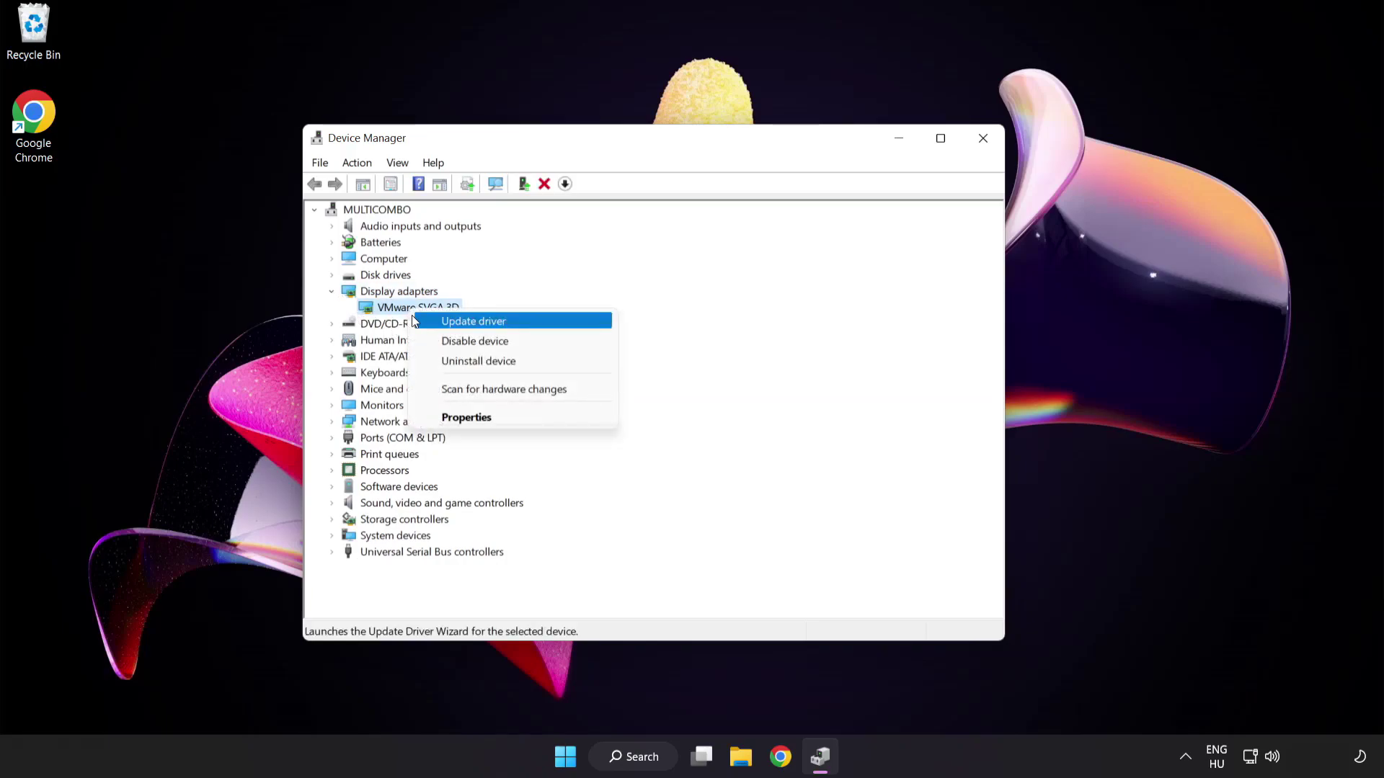
Step: Search automatically for a VMware SVGA 3D driver, confirm it's already best, and close the wizard
{"action": "left_click", "coordinate": [536, 321]}
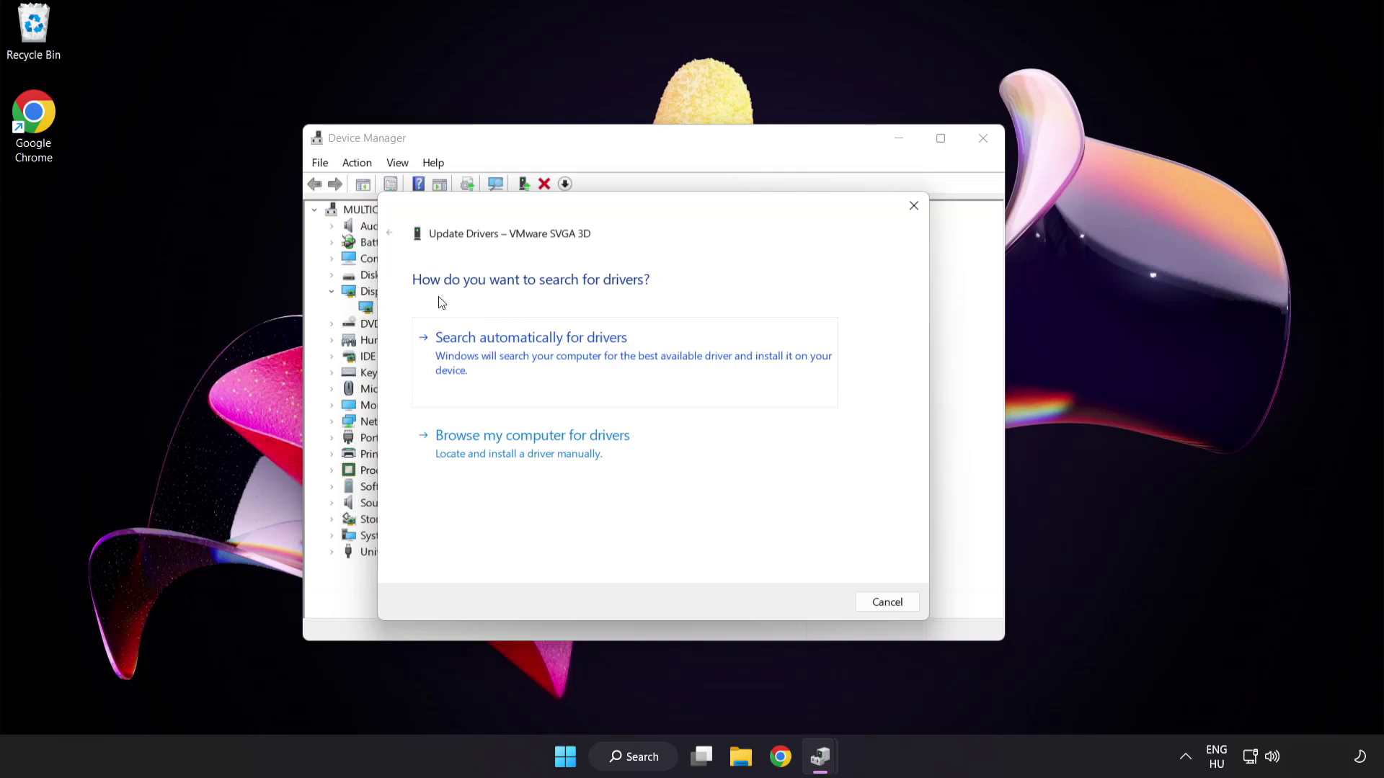
{"action": "left_click", "coordinate": [605, 358]}
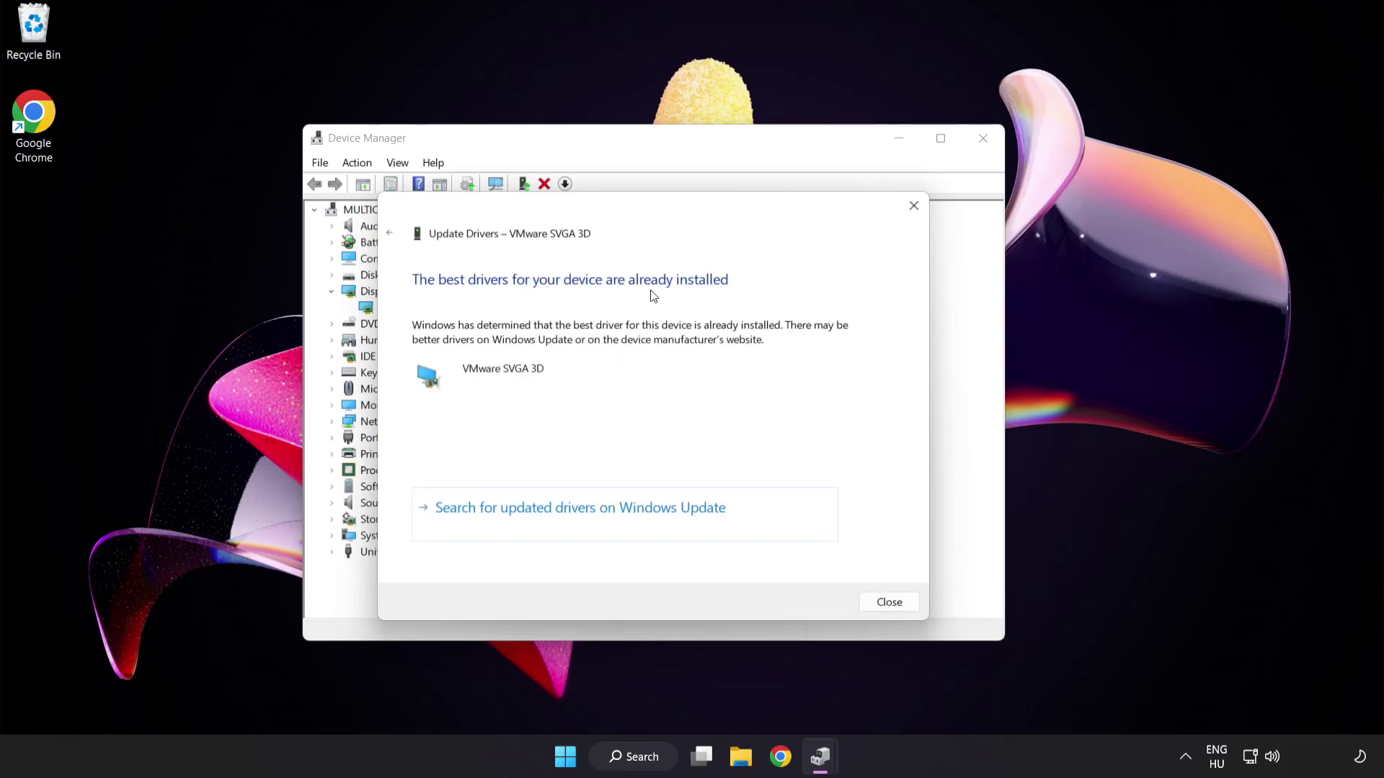
{"action": "left_click", "coordinate": [888, 602]}
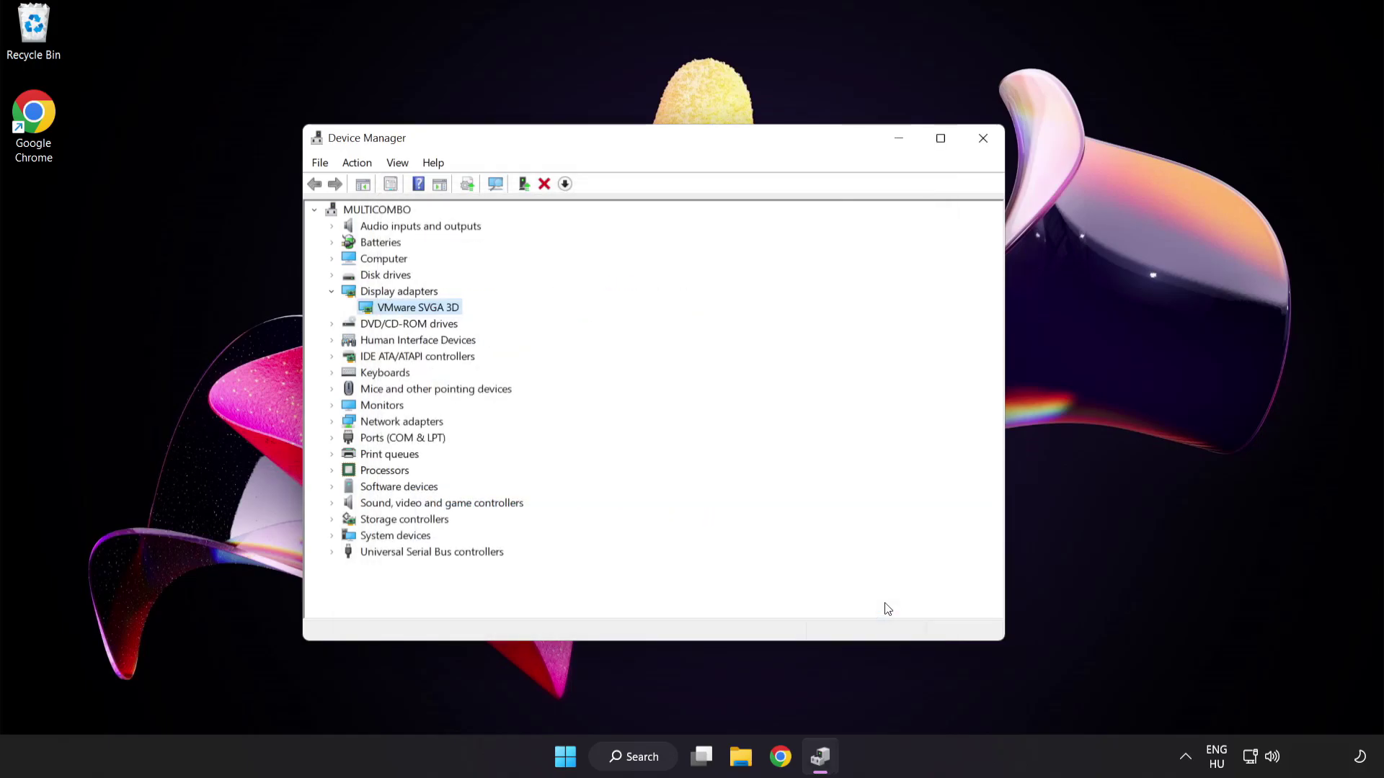
Step: Close Device Manager and search Windows for 'update'
{"action": "left_click", "coordinate": [983, 143]}
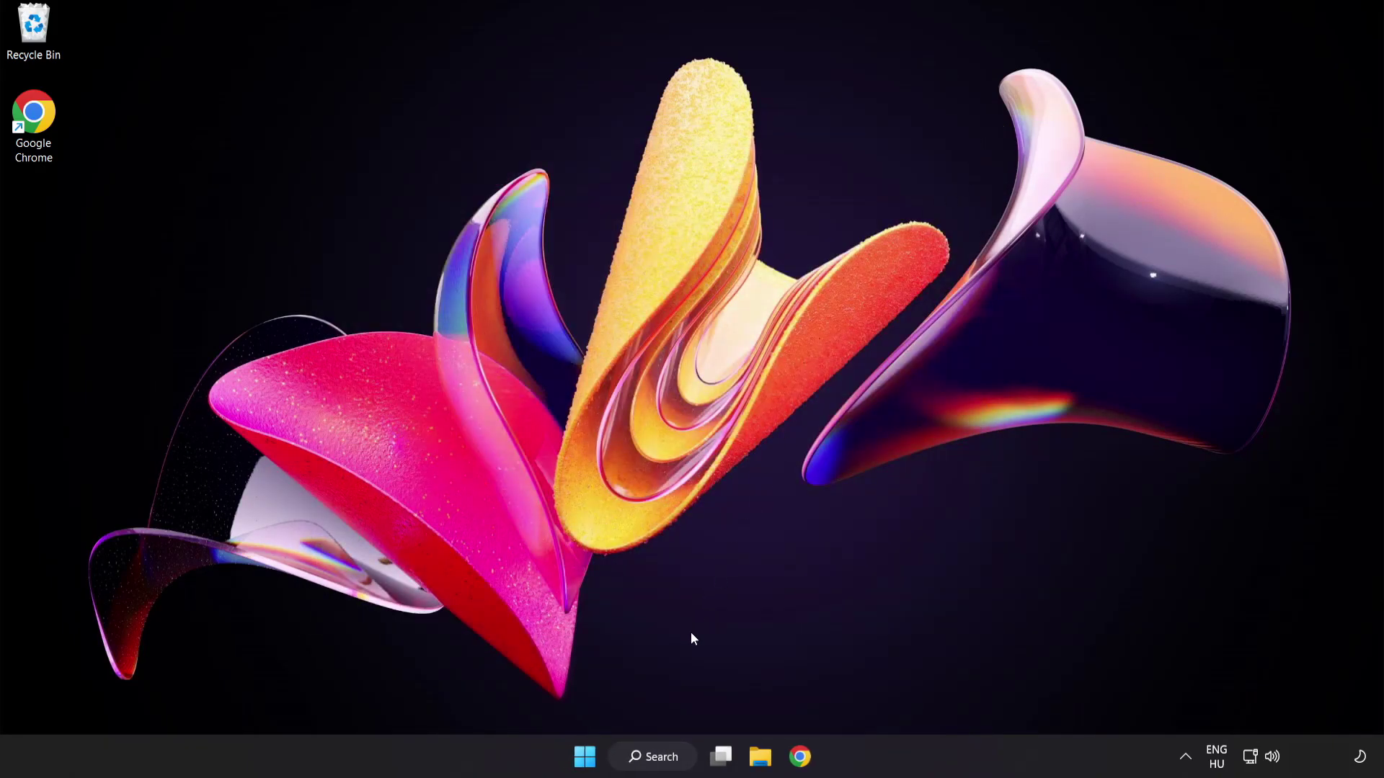
{"action": "left_click", "coordinate": [671, 765]}
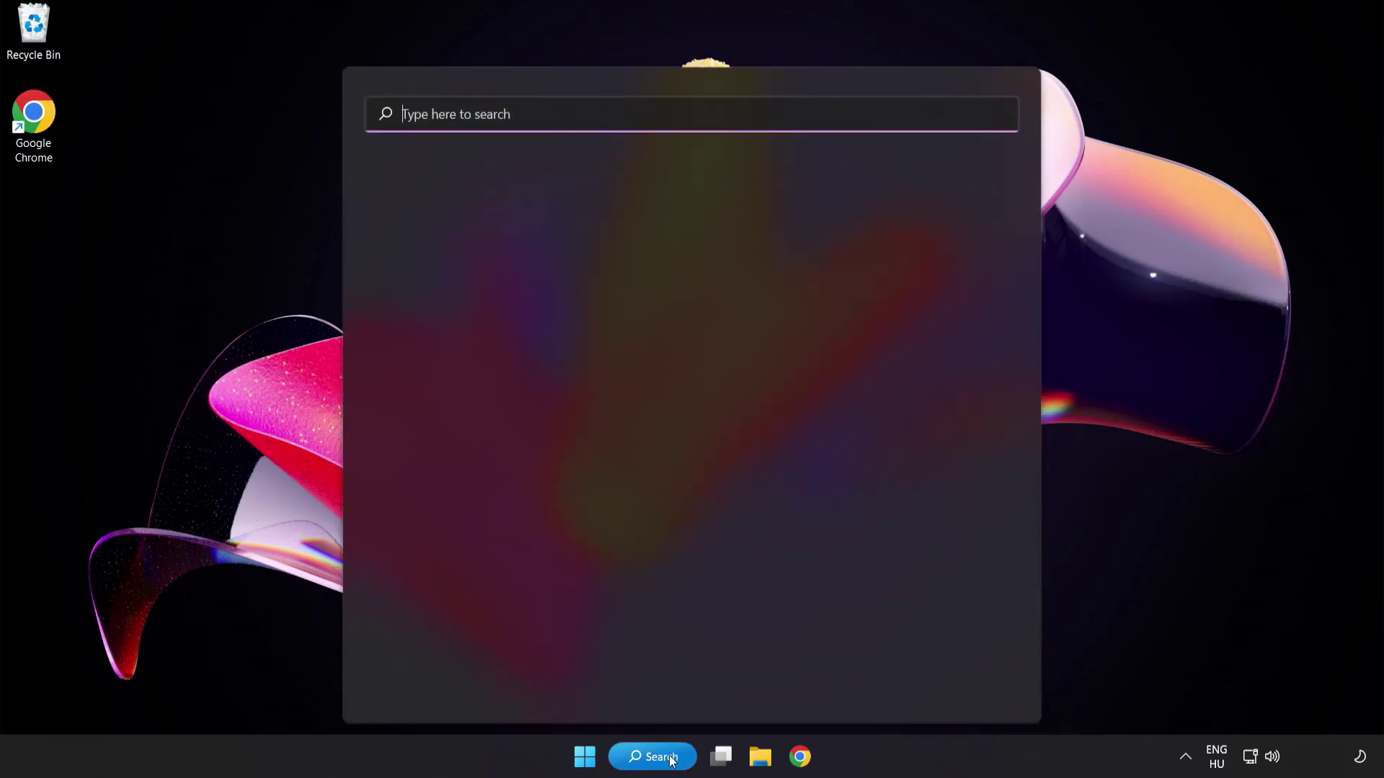
{"action": "type", "text": "update"}
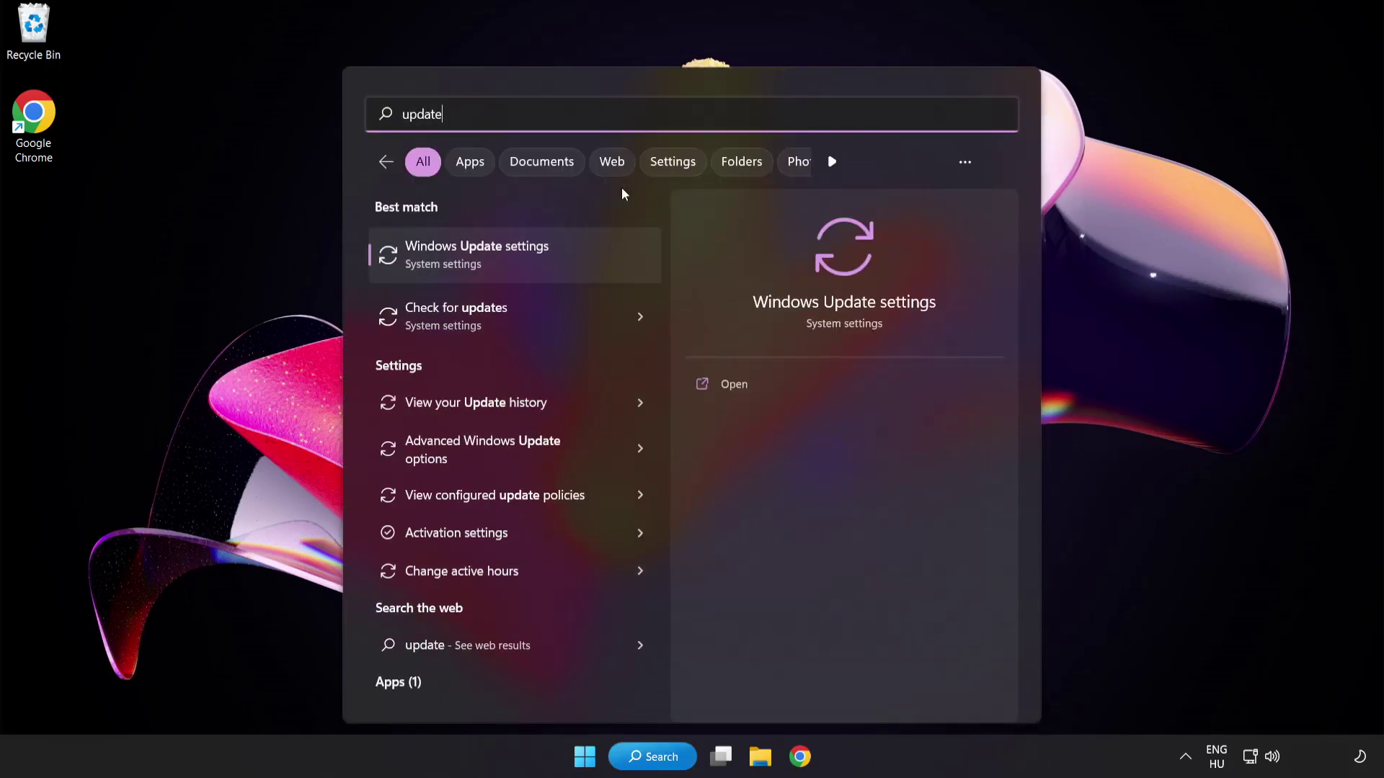
Step: Check Windows Update until it reports the PC up to date, then close Settings
{"action": "left_click", "coordinate": [529, 261]}
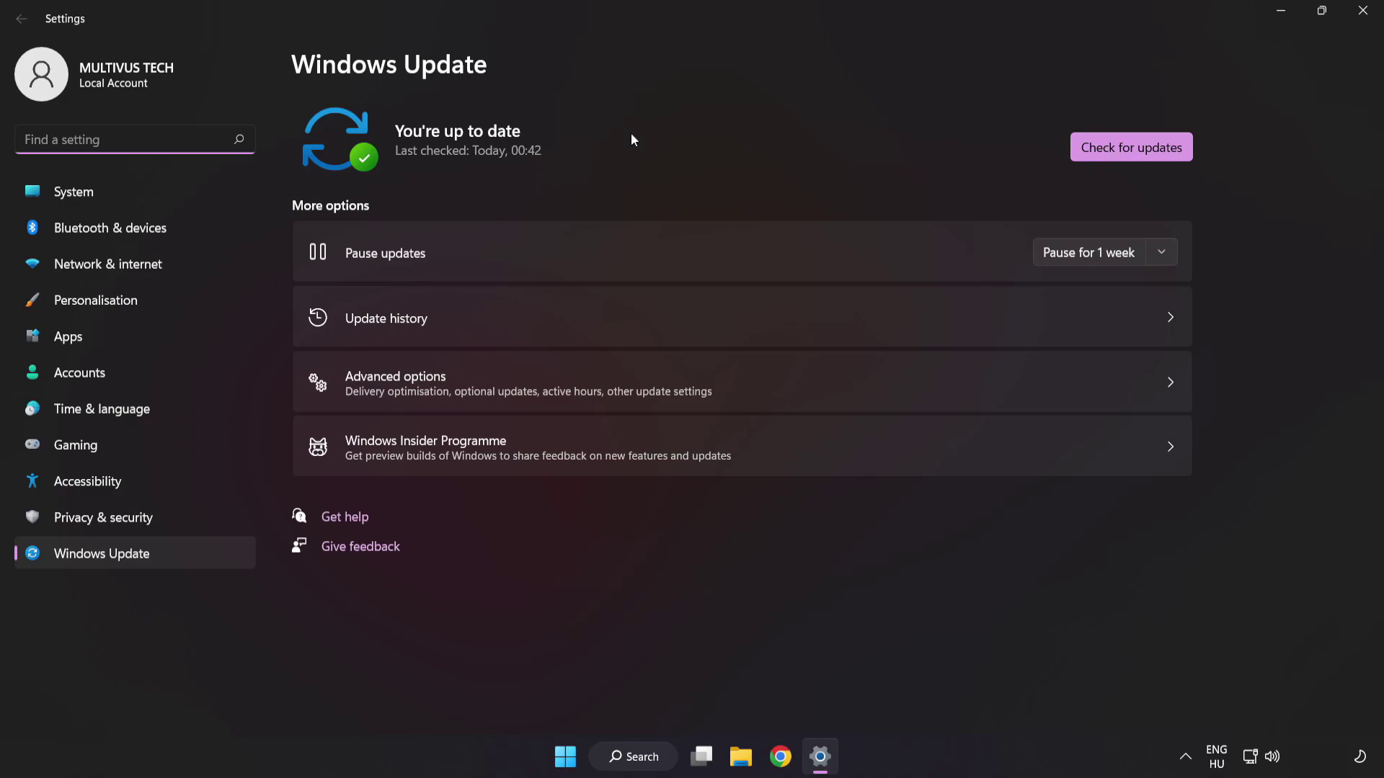
{"action": "left_click", "coordinate": [1126, 154]}
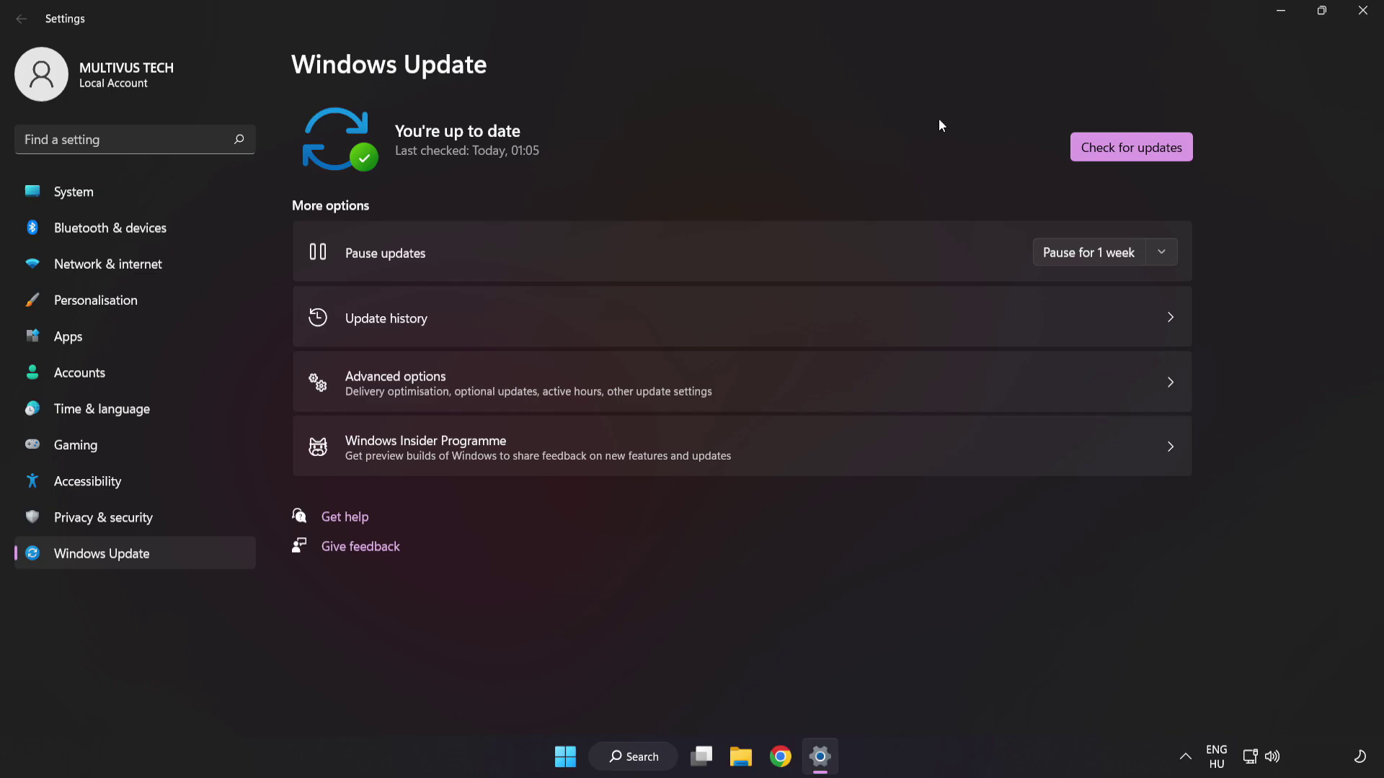
{"action": "left_click", "coordinate": [1361, 15]}
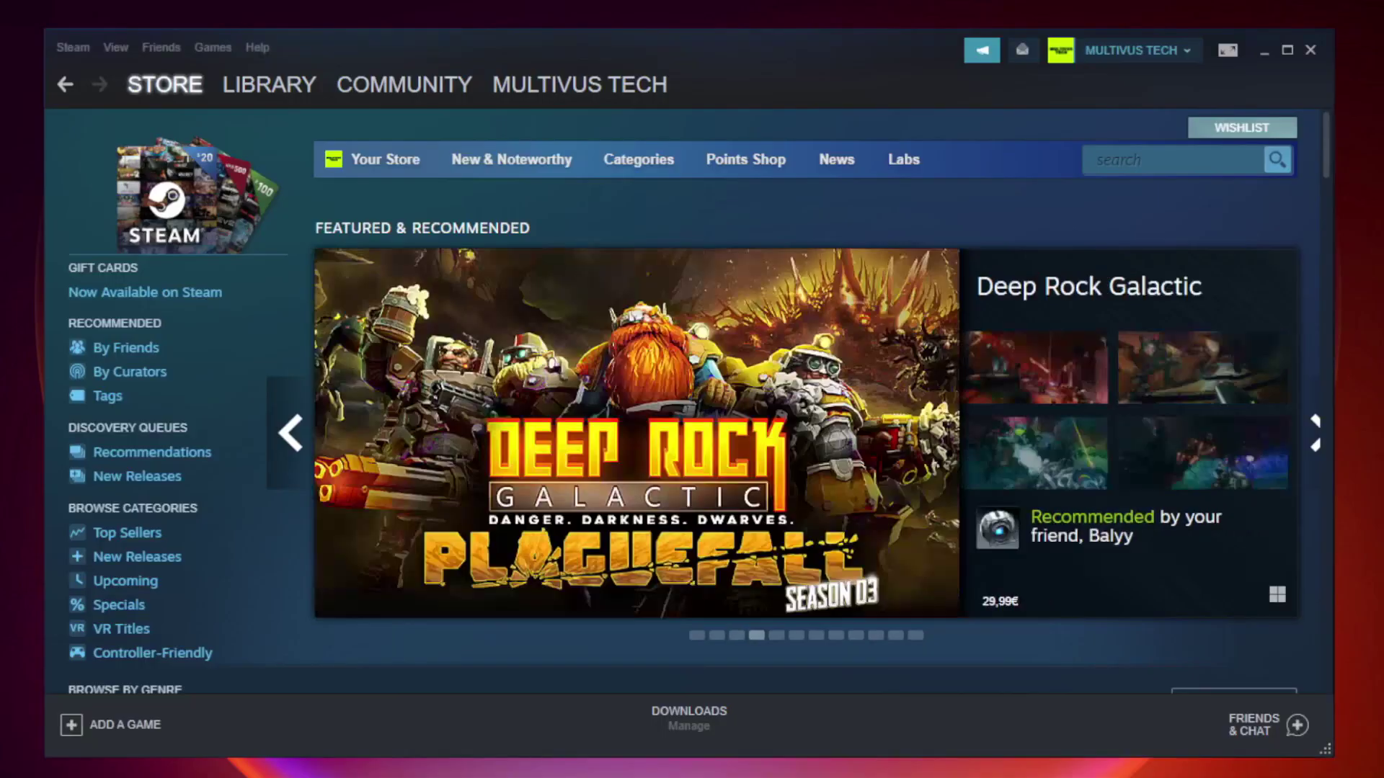
Step: Show the Steam Library and bring up the menu for YOUR NOT WORKING GAME
{"action": "mouse_move", "coordinate": [229, 88]}
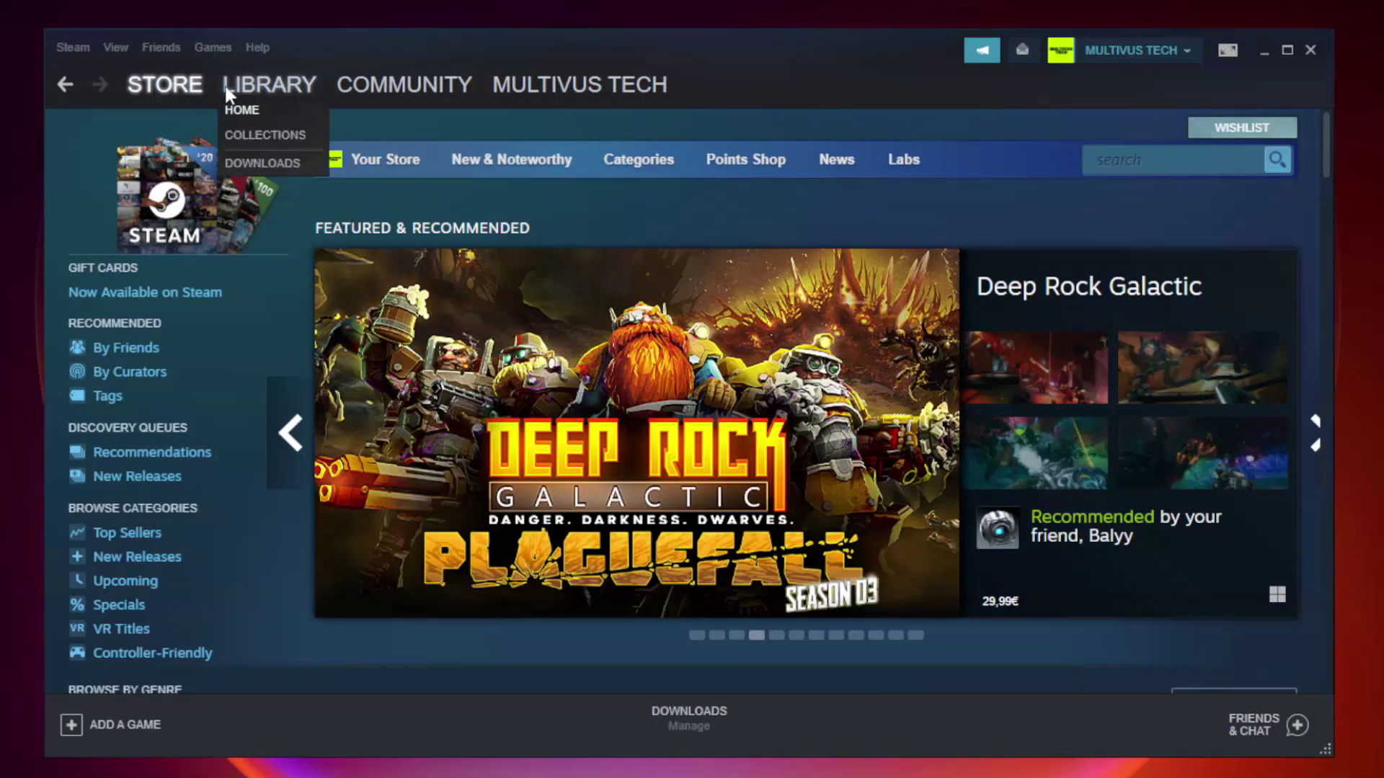
{"action": "left_click", "coordinate": [280, 92]}
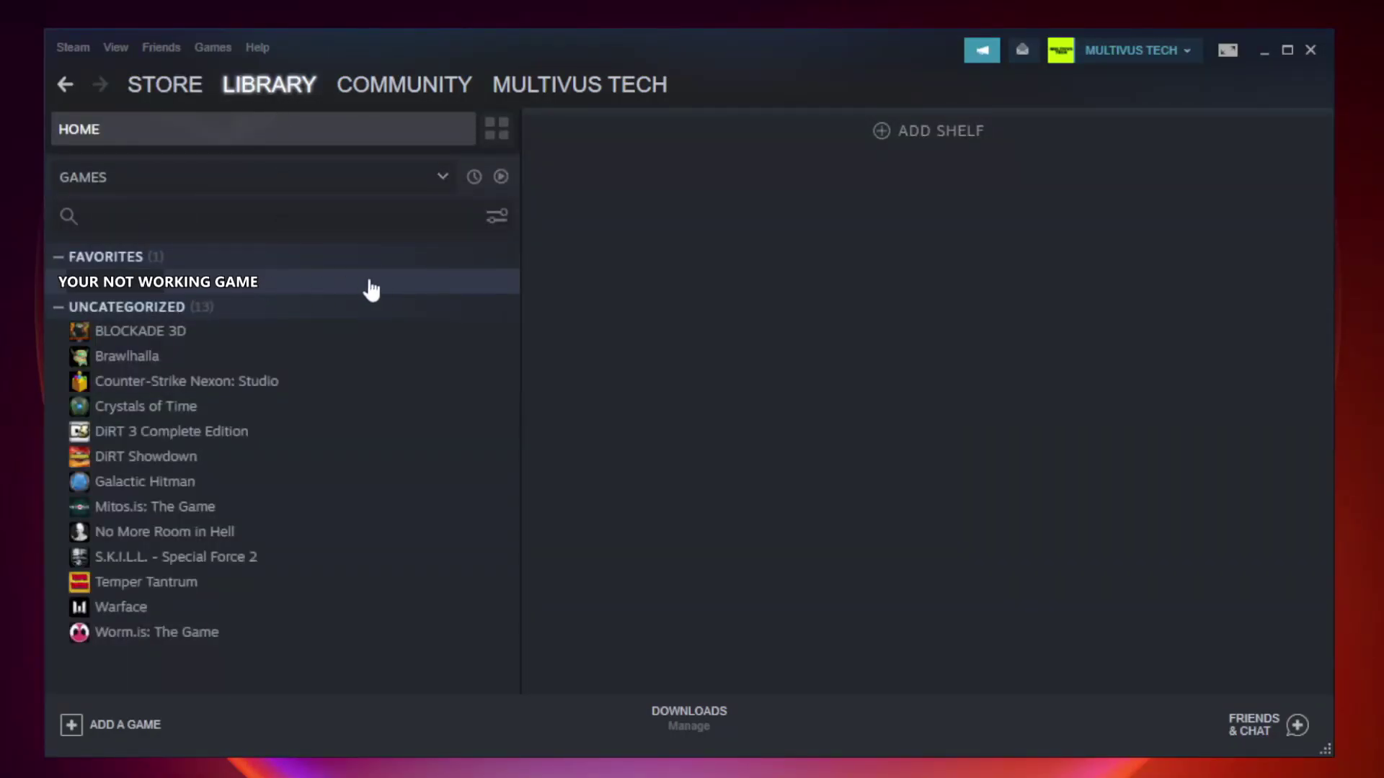
{"action": "right_click", "coordinate": [300, 289]}
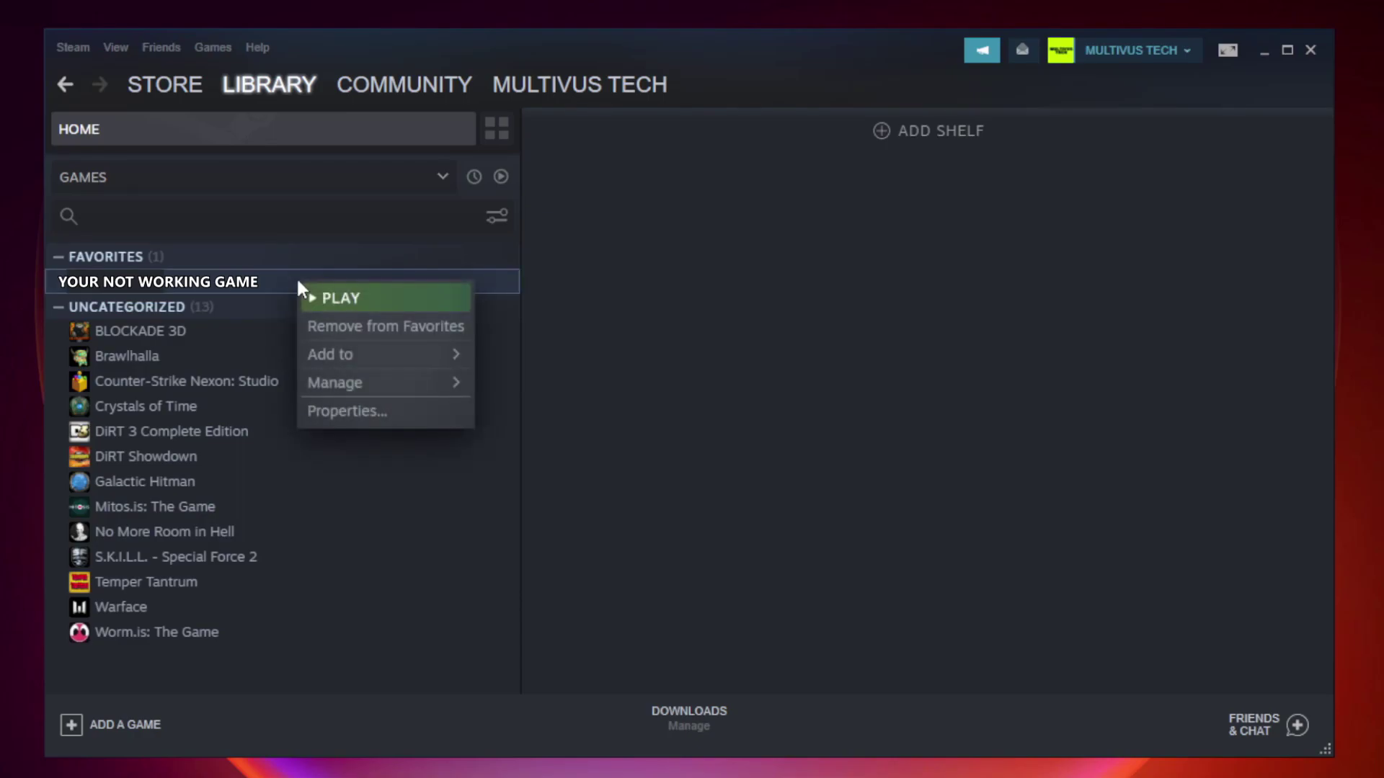
Step: Verify the game's files from Properties > Local Files, validating all 9192 files
{"action": "left_click", "coordinate": [381, 410]}
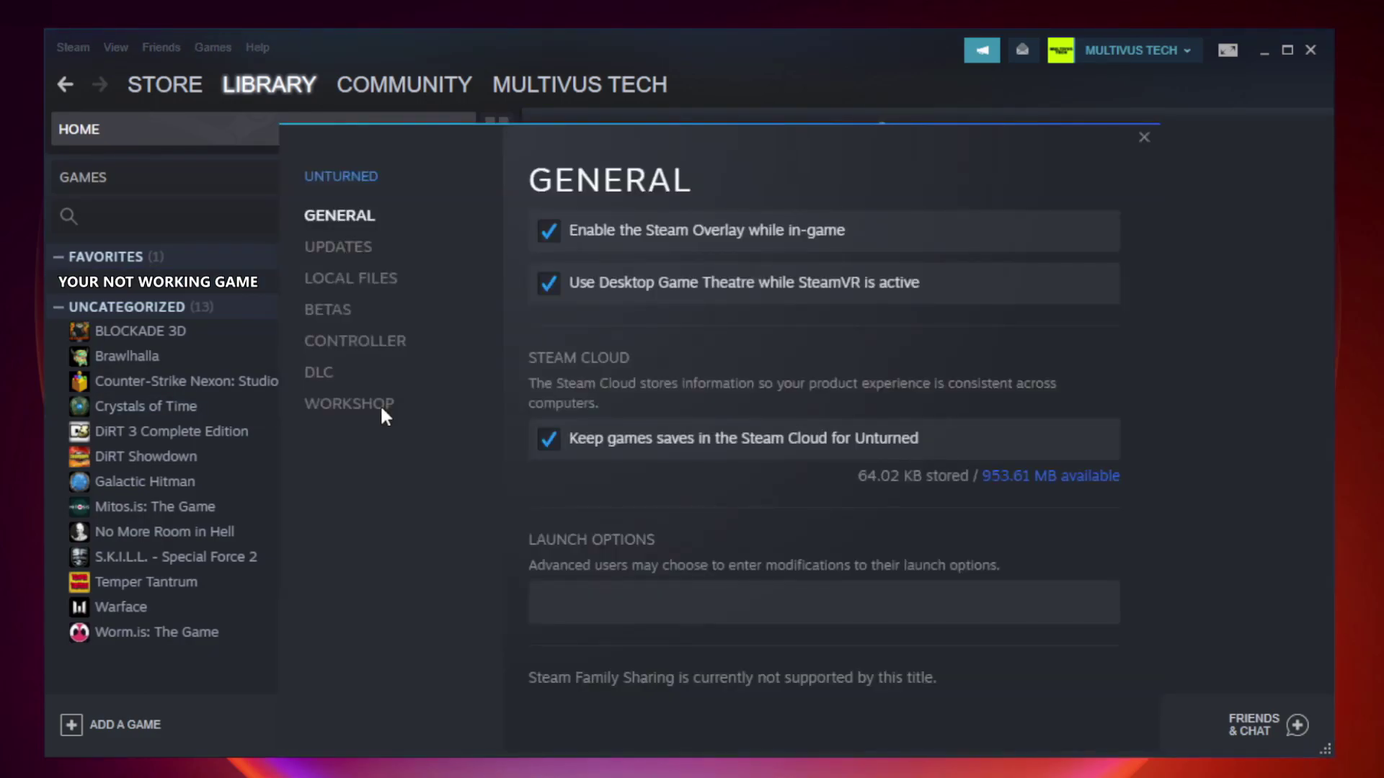
{"action": "left_click", "coordinate": [369, 292]}
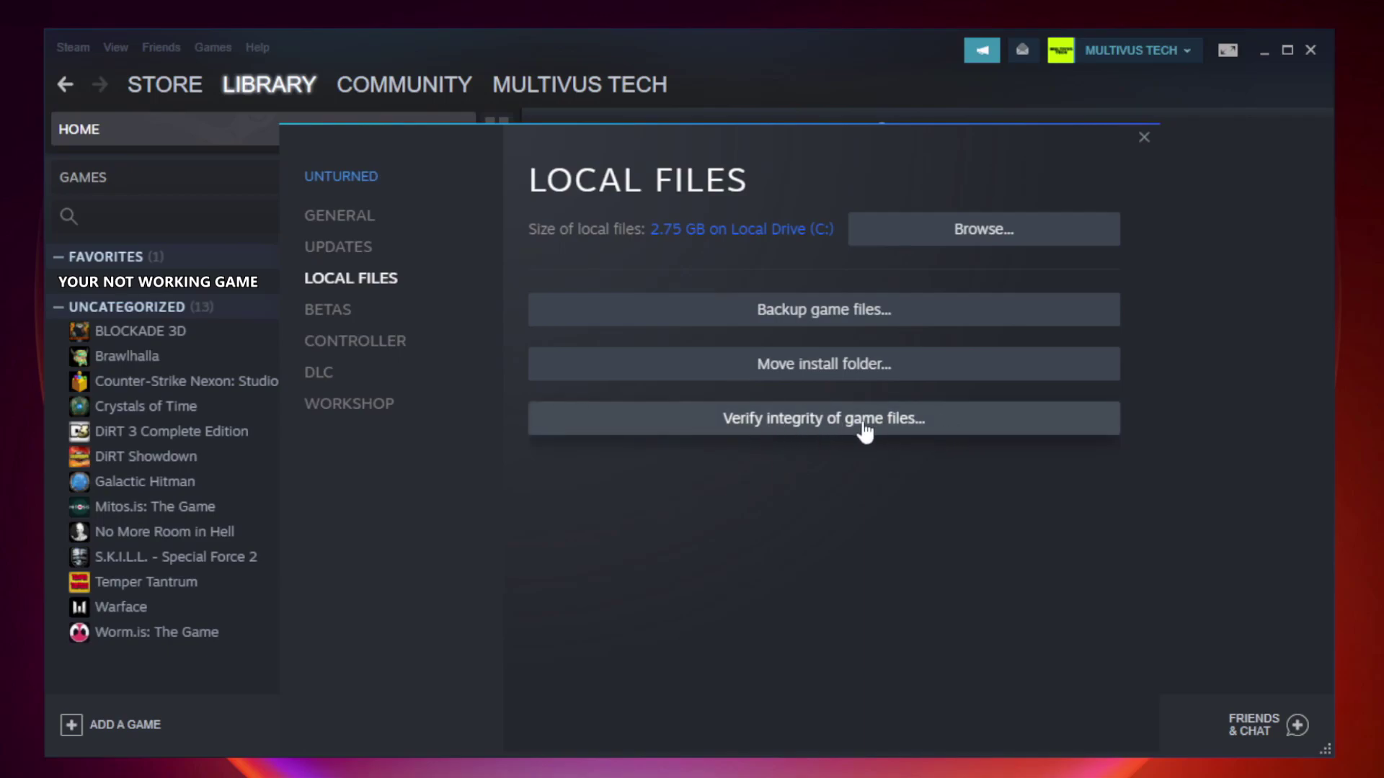
{"action": "left_click", "coordinate": [837, 431]}
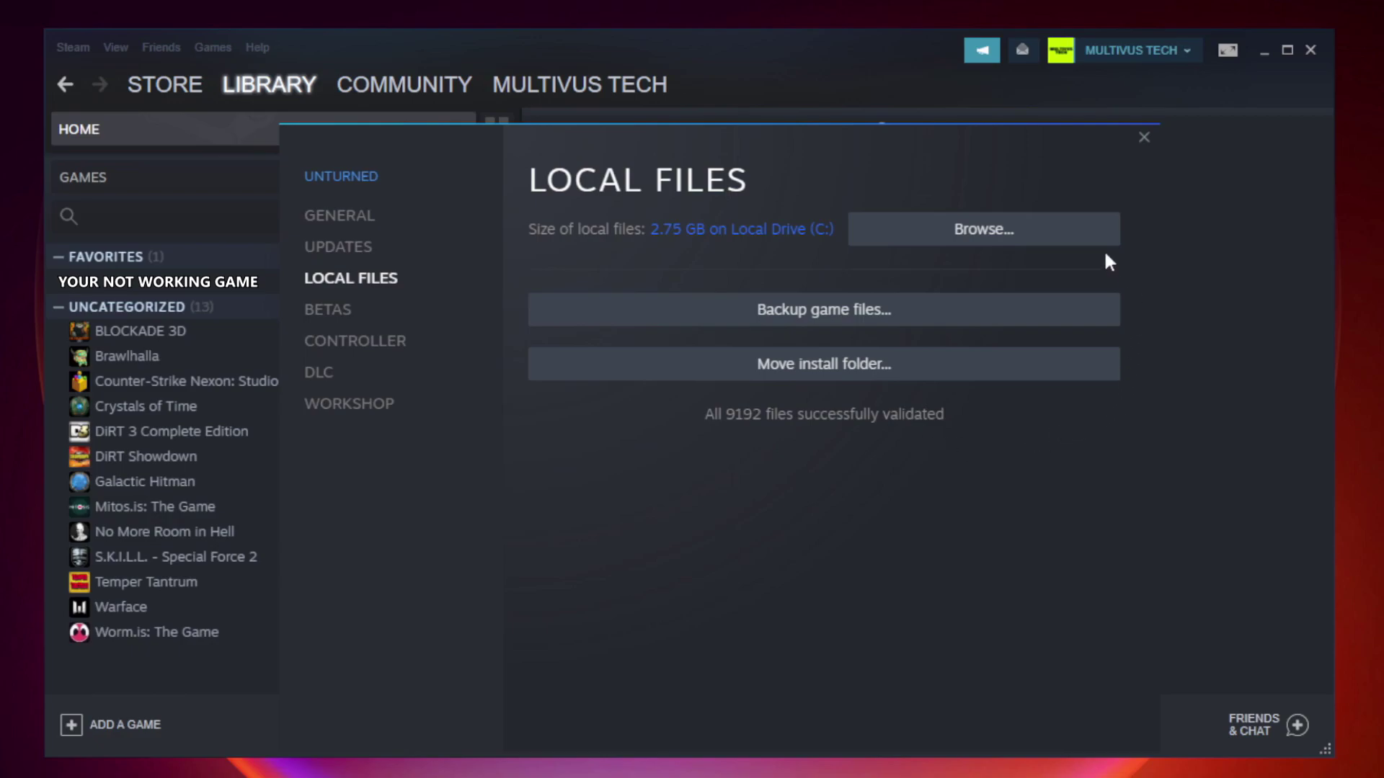
Step: Open the game's install folder and the YOUR NOT WORKING GAME shortcut's Properties dialog
{"action": "left_click", "coordinate": [990, 248]}
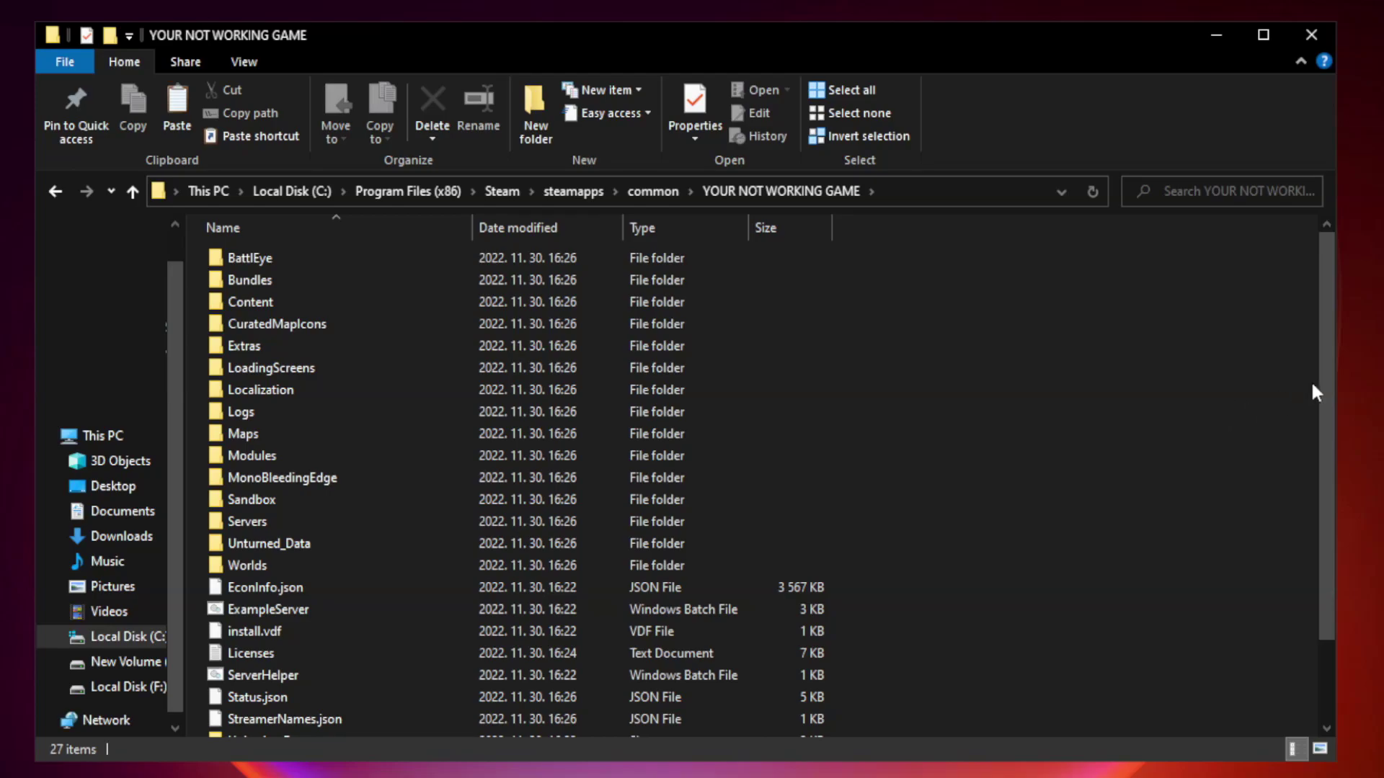
{"action": "left_click_drag", "start_coordinate": [1328, 378], "coordinate": [1329, 496]}
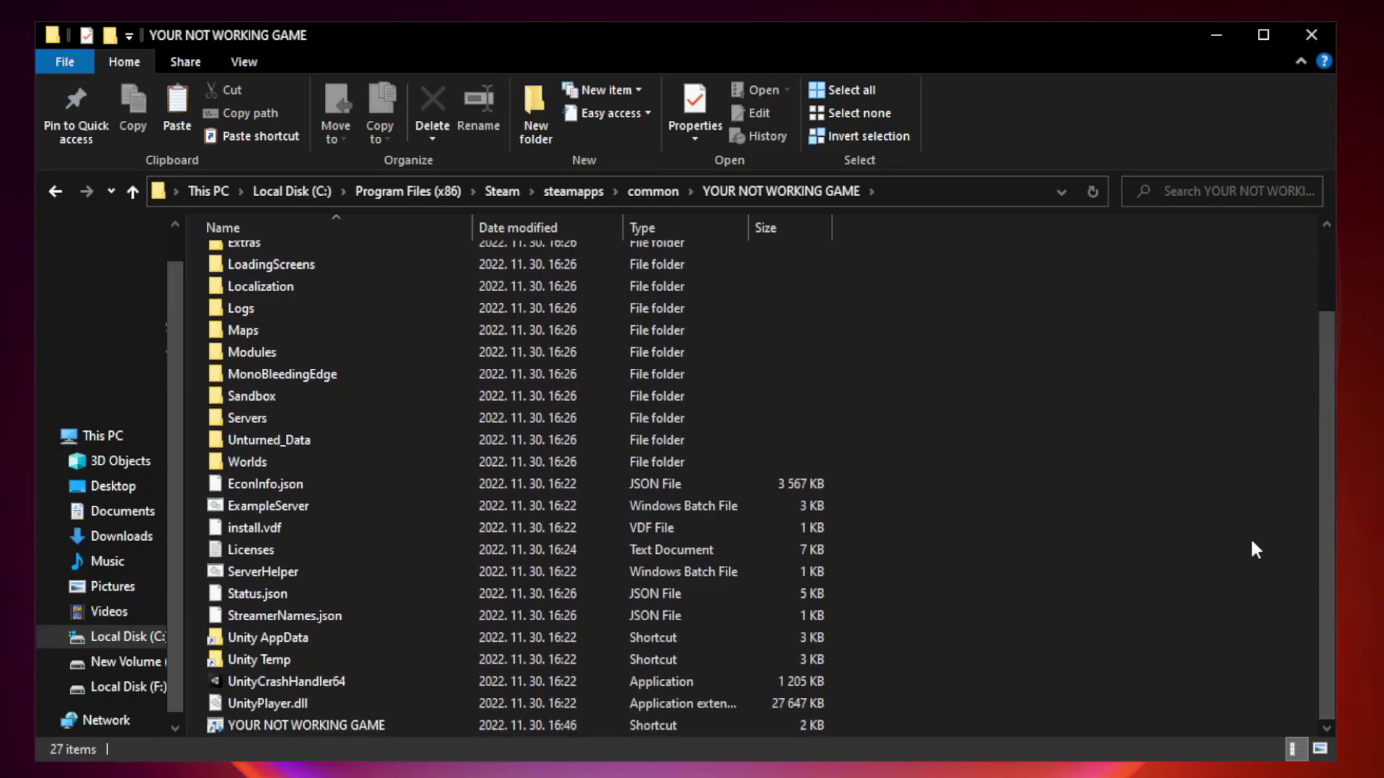
{"action": "left_click", "coordinate": [551, 725]}
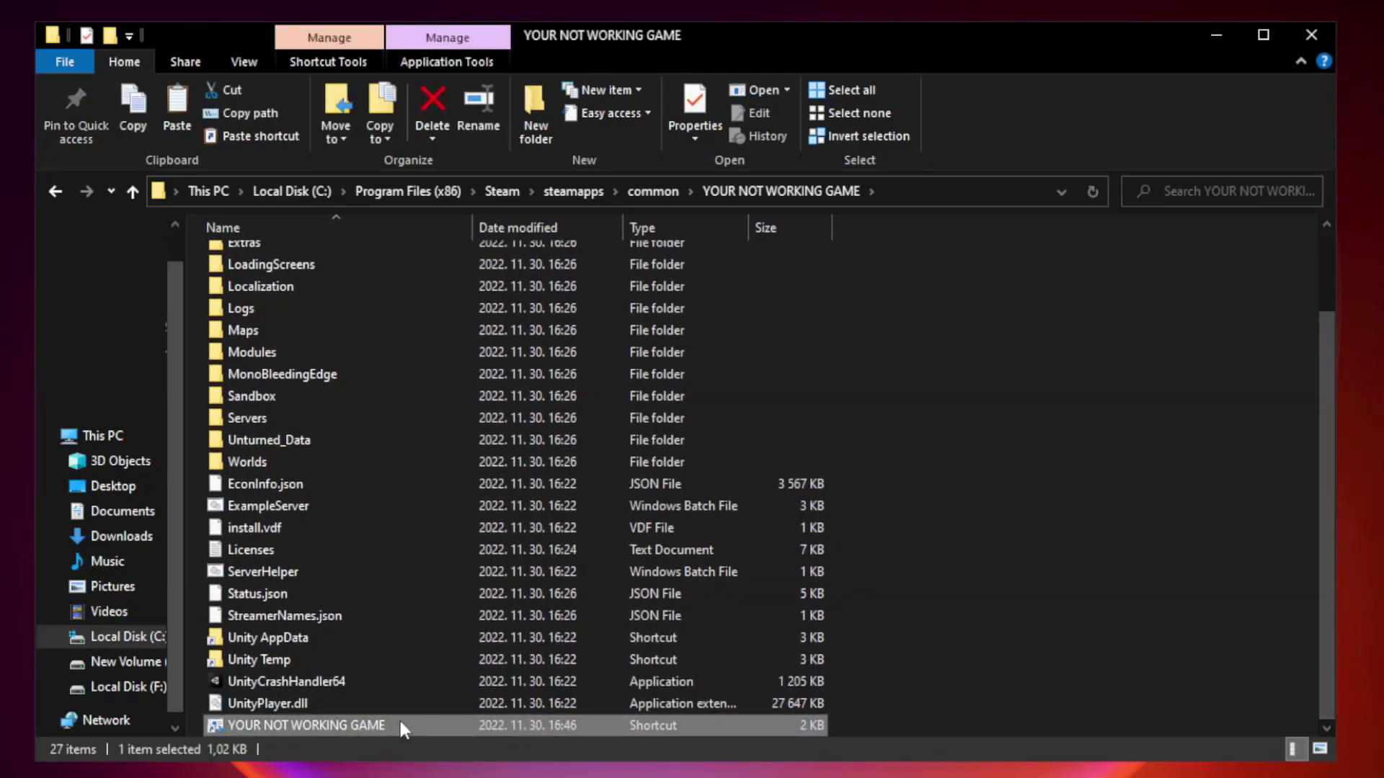
{"action": "right_click", "coordinate": [468, 722]}
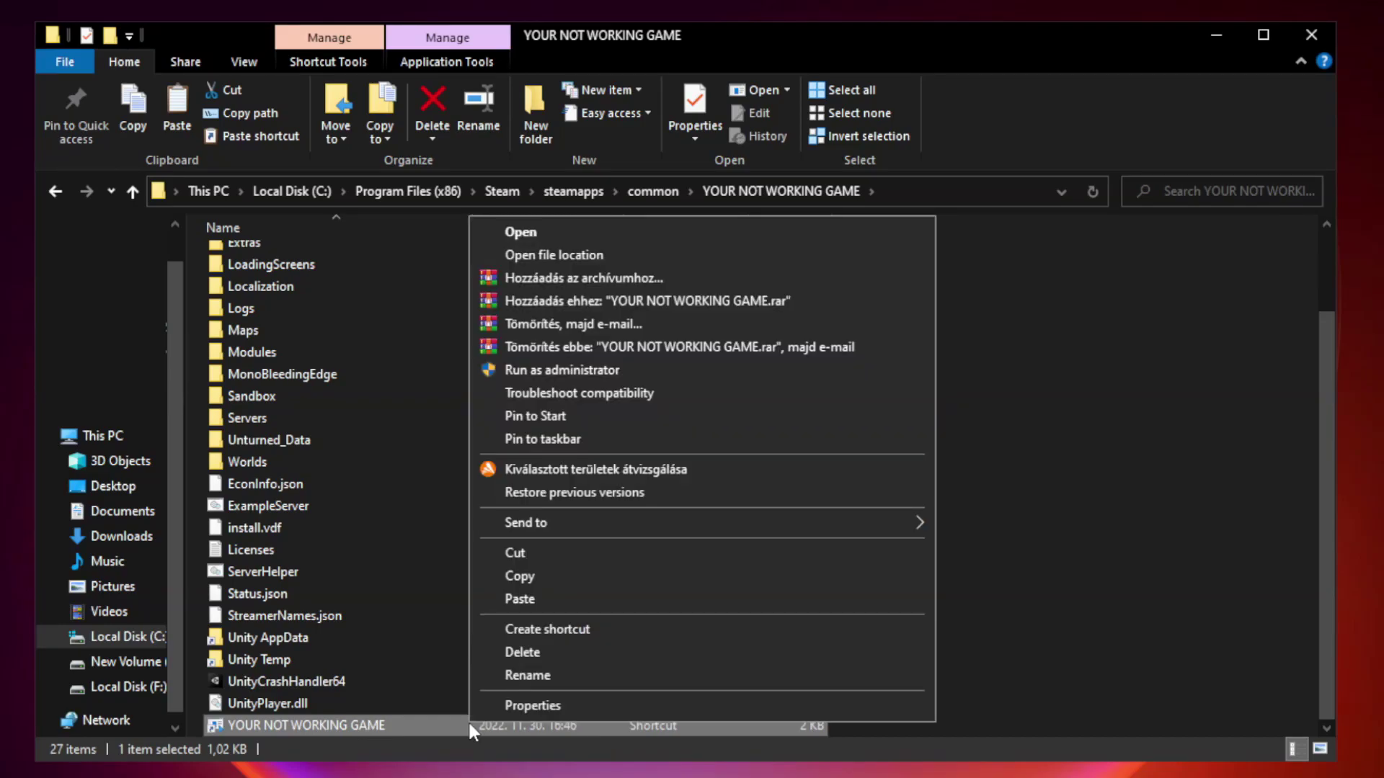
{"action": "left_click", "coordinate": [698, 707]}
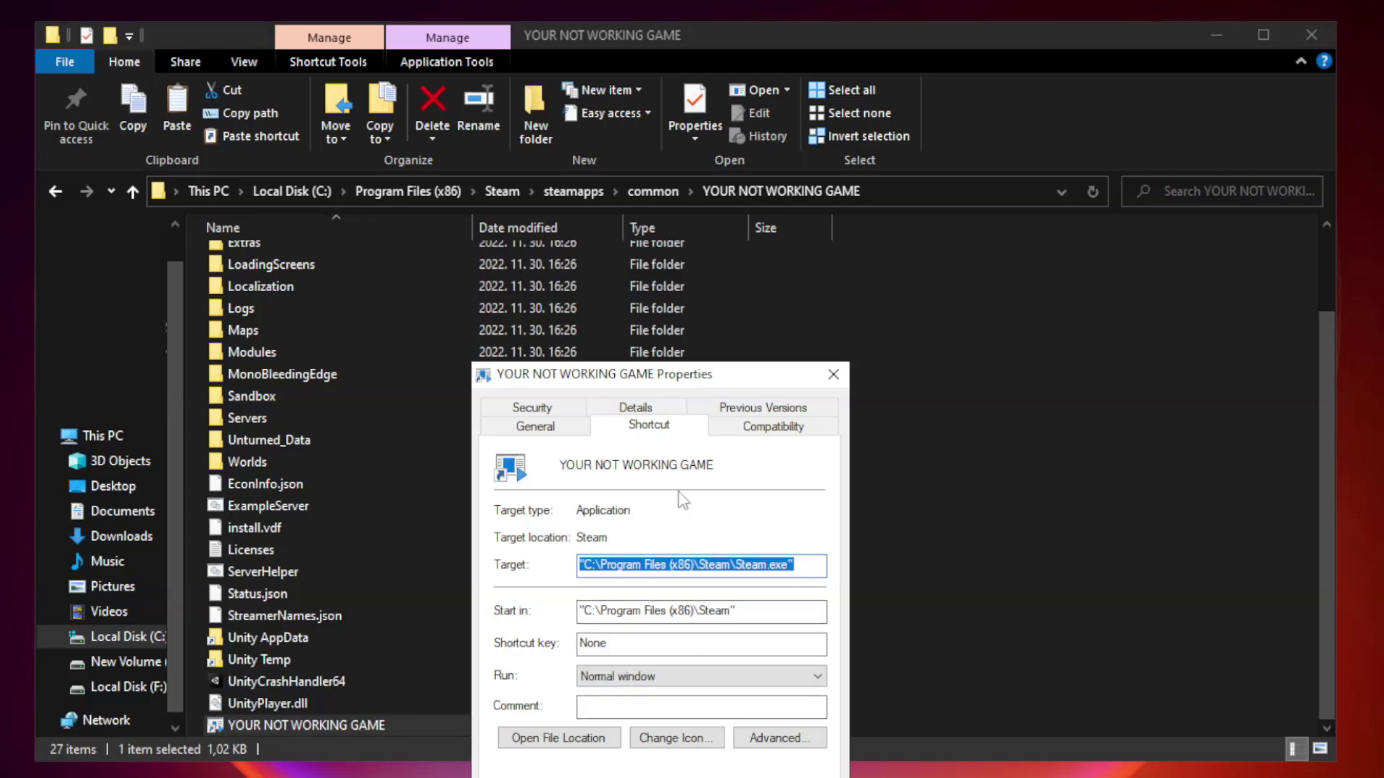
{"action": "left_click_drag", "start_coordinate": [685, 382], "coordinate": [687, 155]}
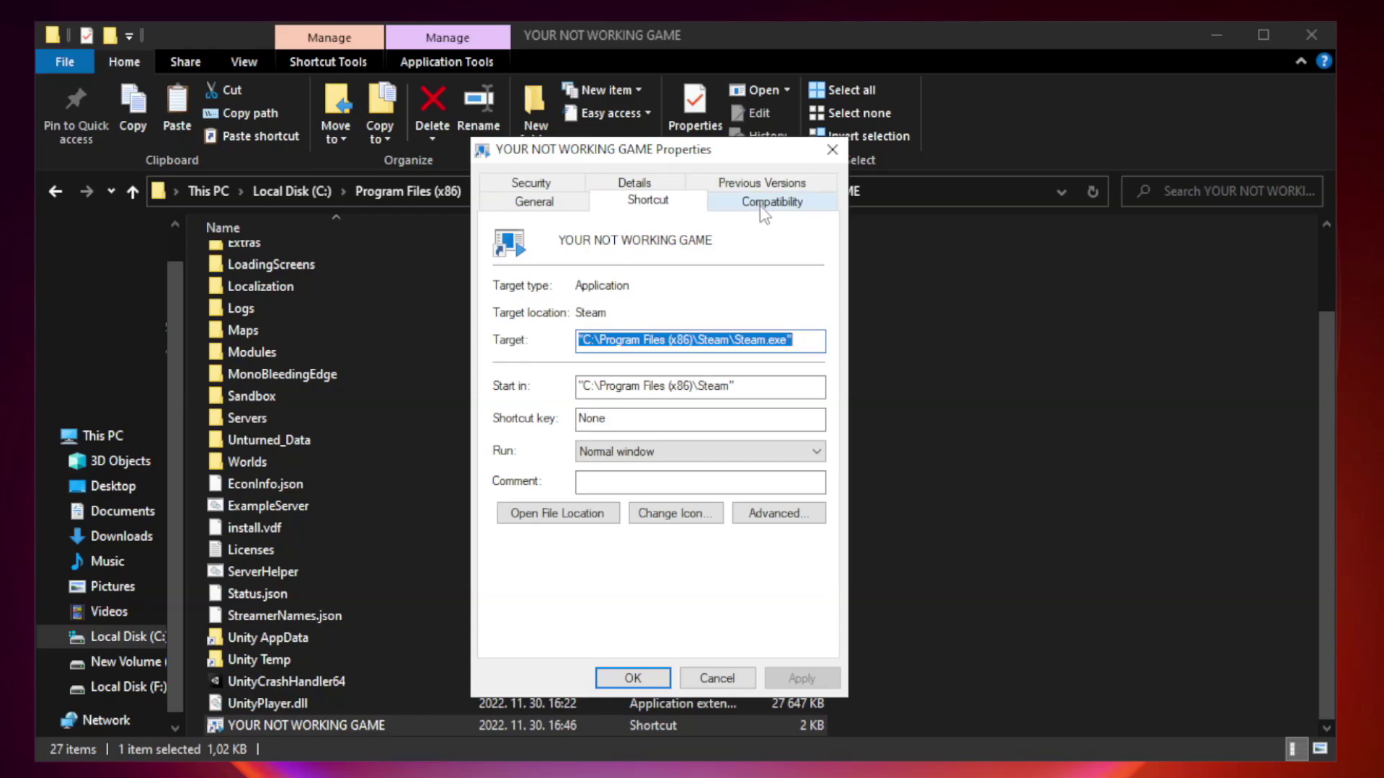
Step: Set the shortcut to Windows 8 compatibility, fullscreen optimizations off, run as administrator, and apply
{"action": "left_click", "coordinate": [769, 205]}
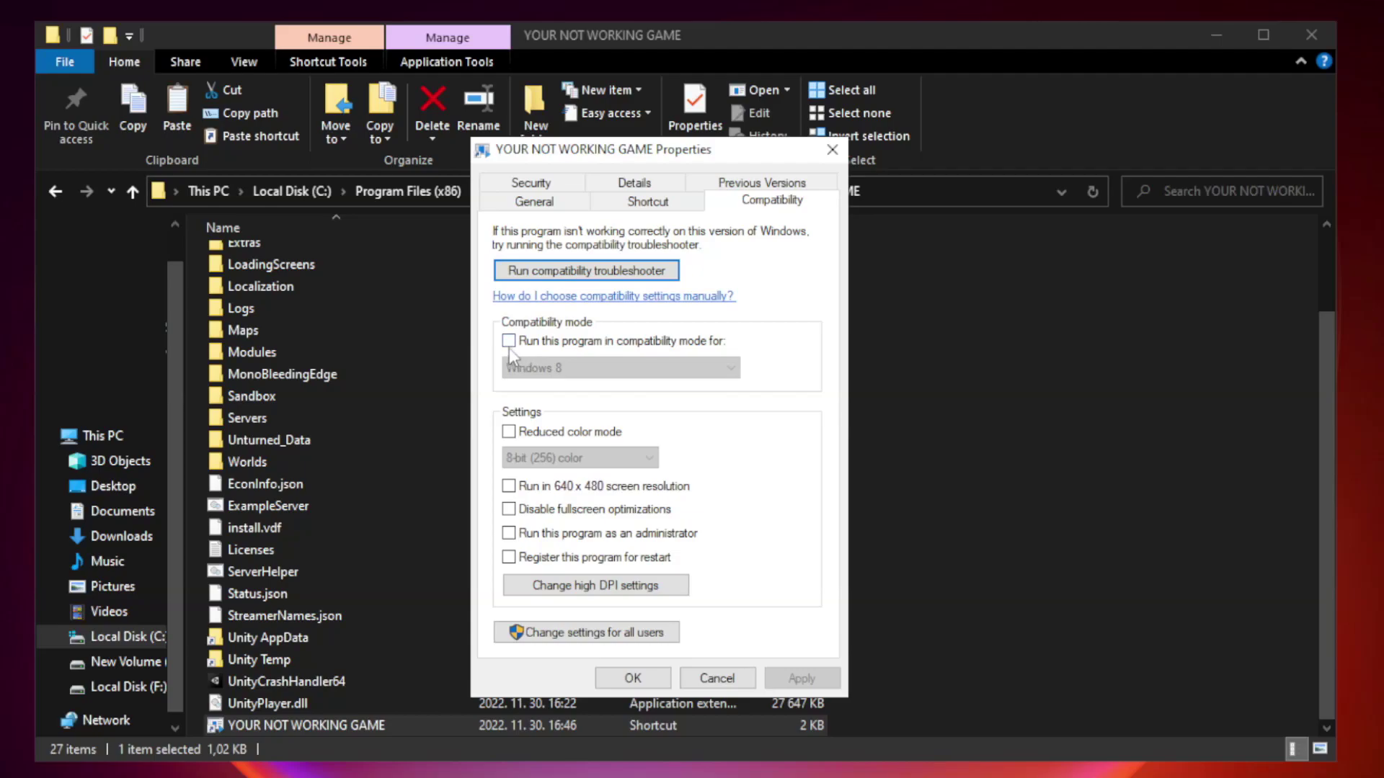
{"action": "left_click", "coordinate": [548, 343]}
{"action": "left_click", "coordinate": [620, 368]}
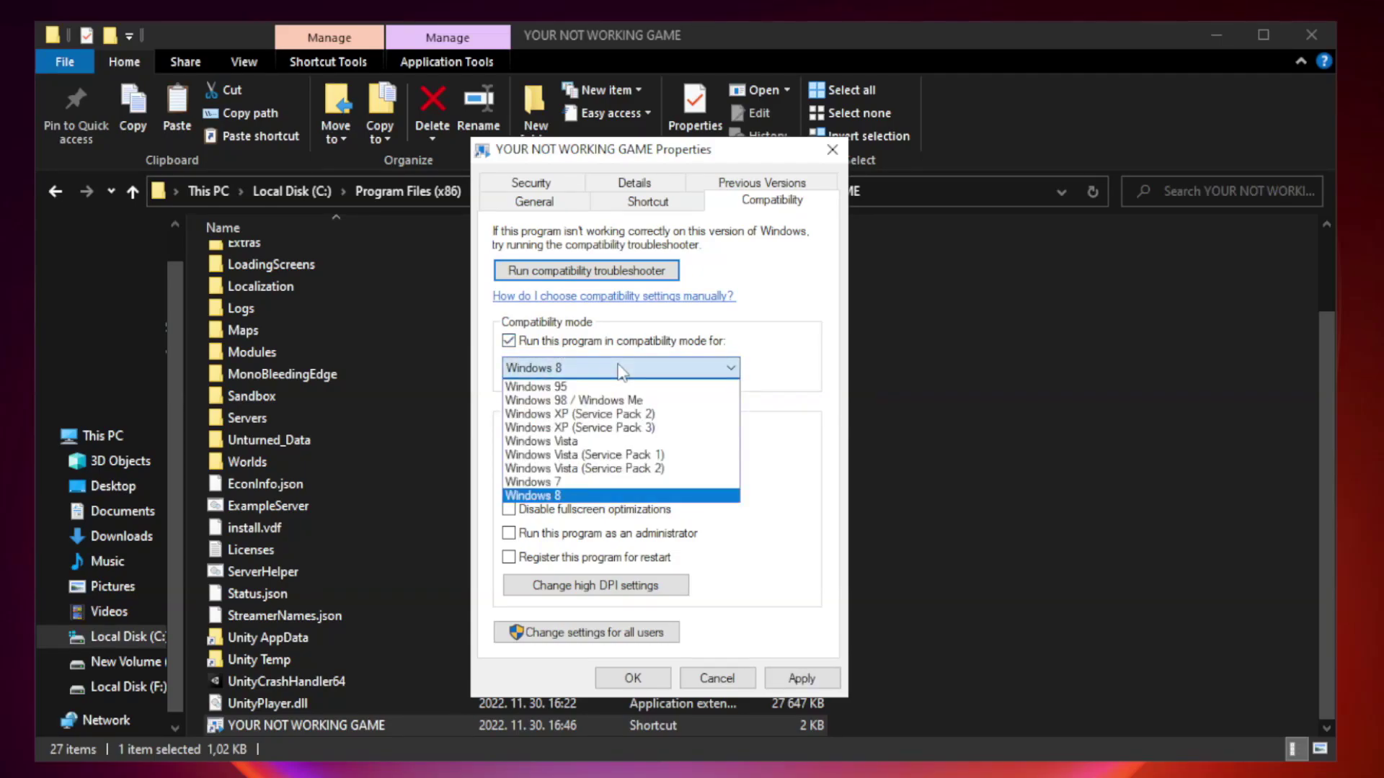
{"action": "left_click", "coordinate": [585, 497]}
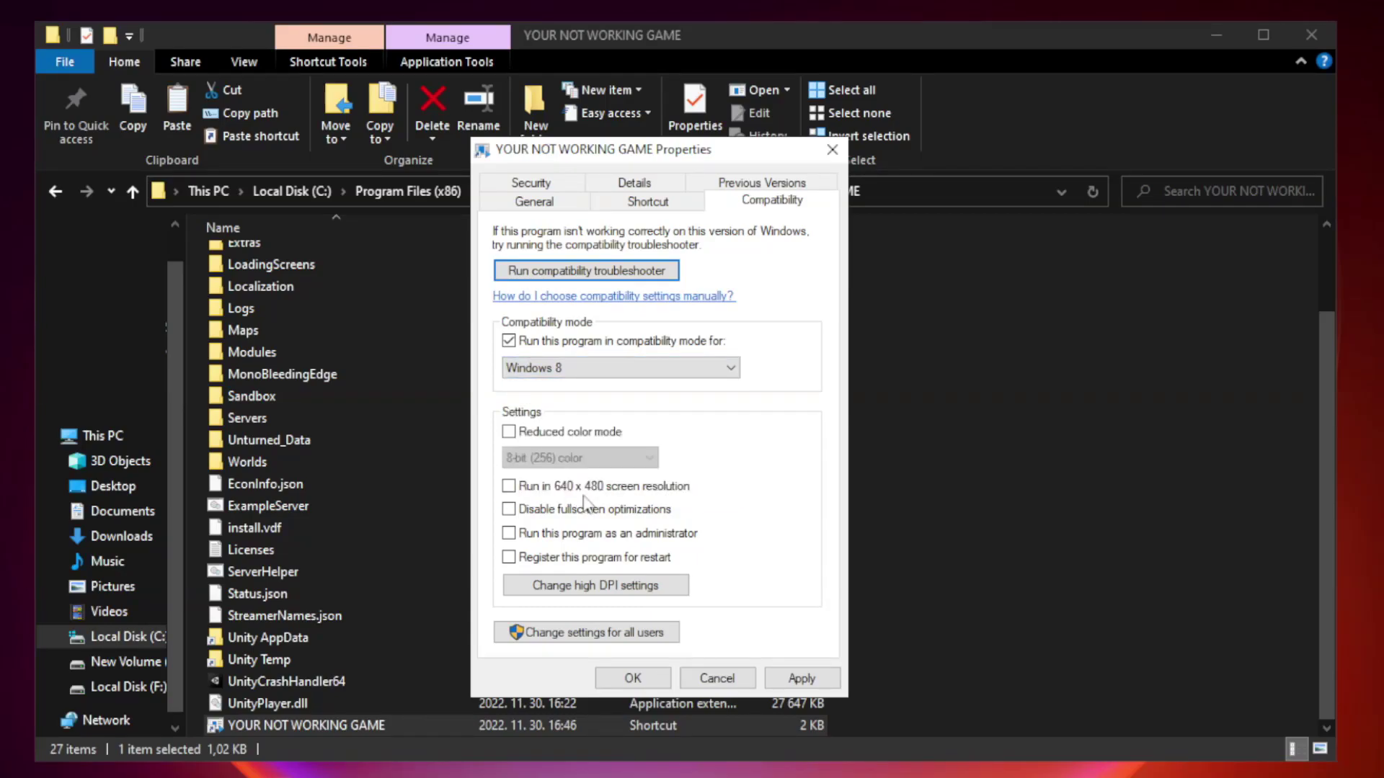
{"action": "left_click", "coordinate": [540, 512]}
{"action": "left_click", "coordinate": [546, 541]}
{"action": "left_click", "coordinate": [797, 679]}
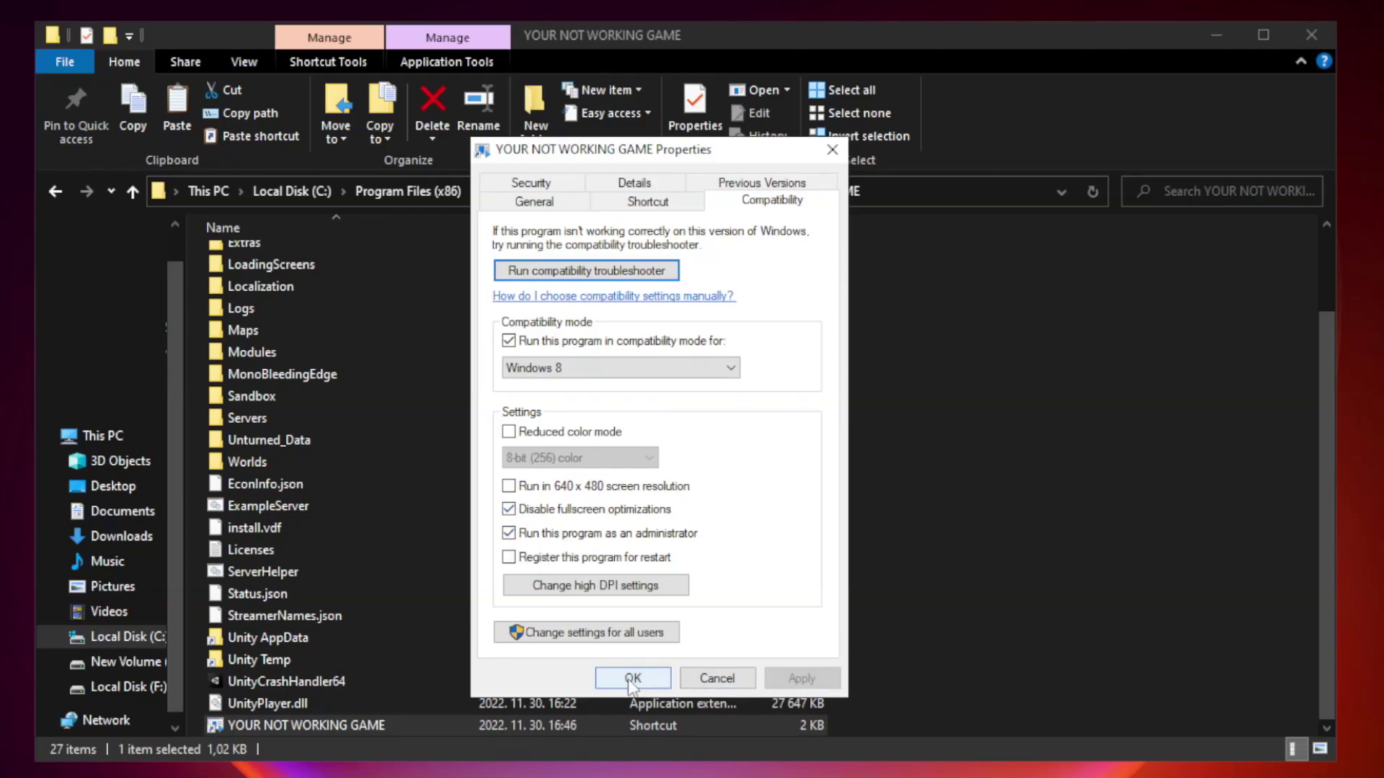
{"action": "left_click", "coordinate": [631, 678]}
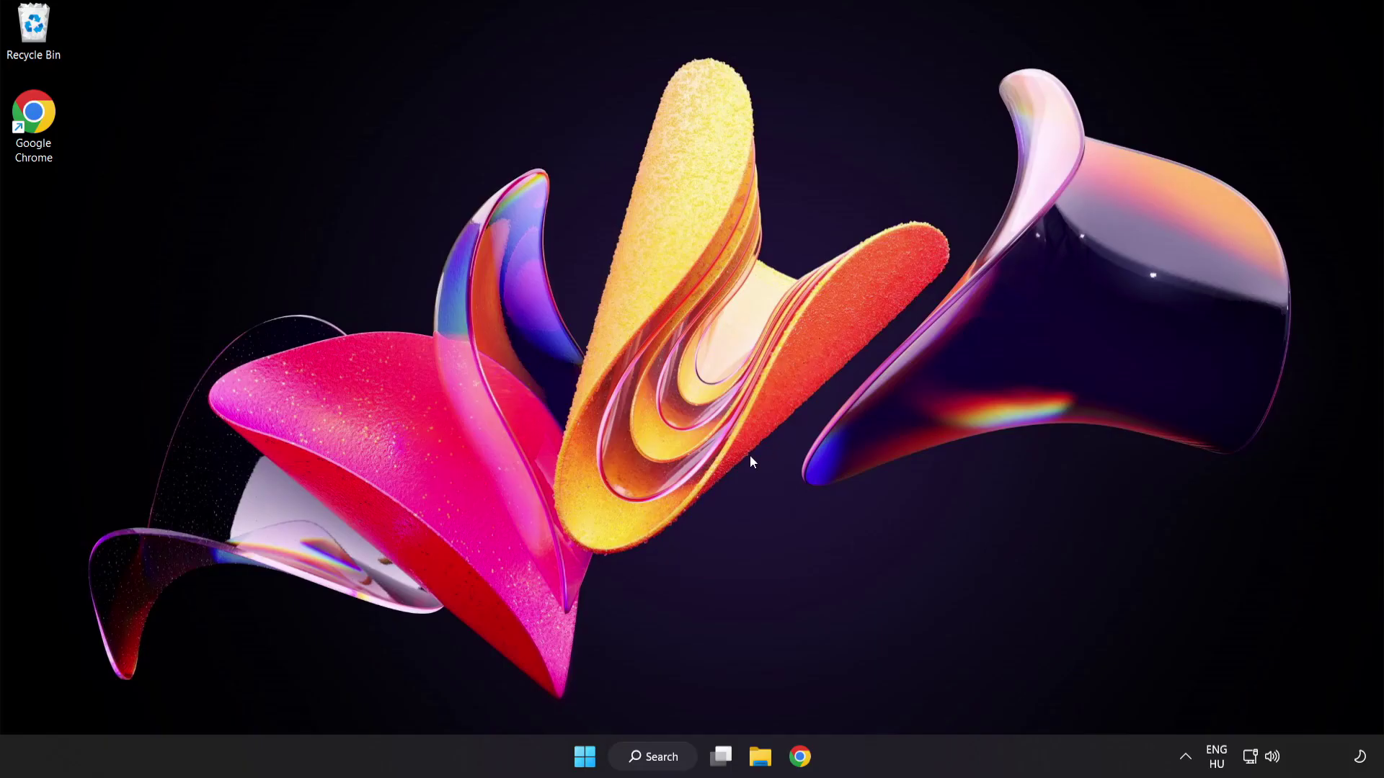
Step: Open Task Manager from the Start button's Win+X menu
{"action": "right_click", "coordinate": [589, 761]}
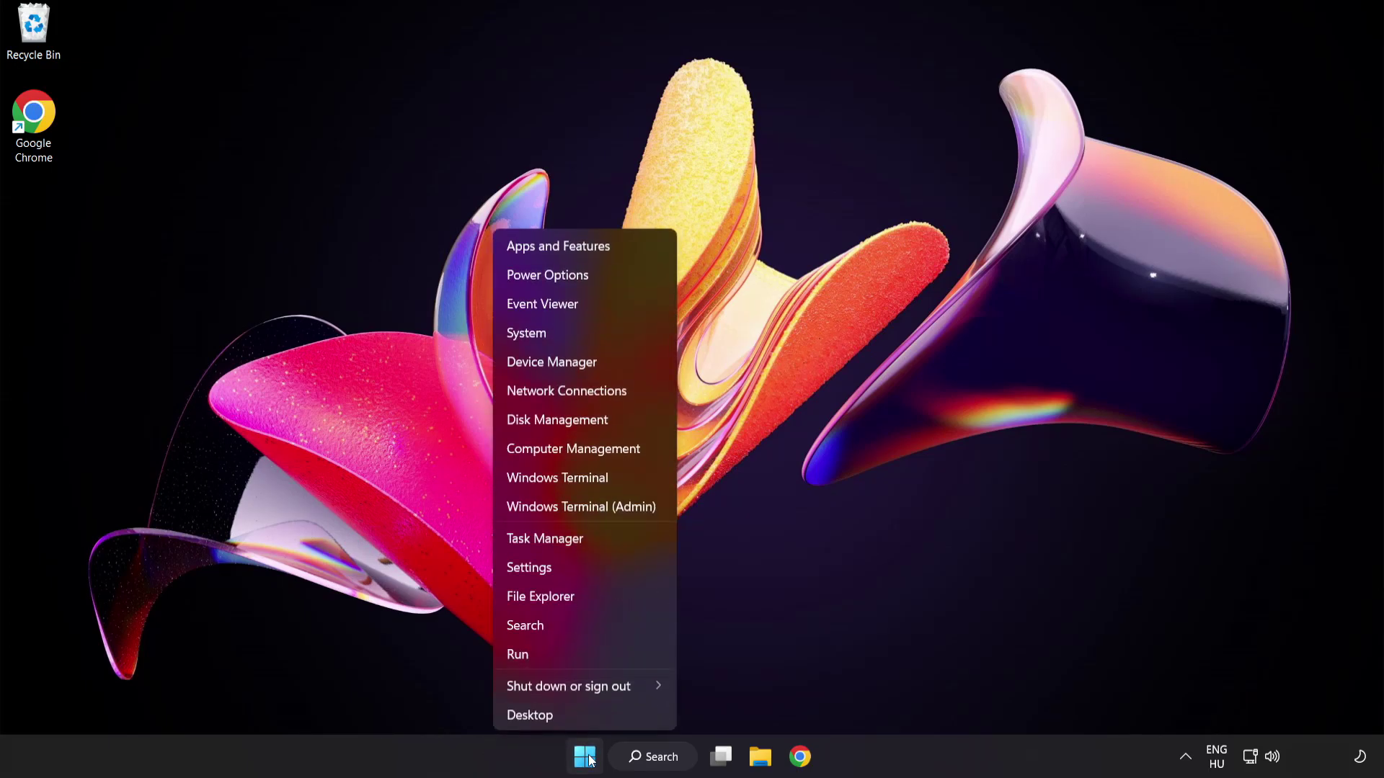
{"action": "left_click", "coordinate": [599, 540]}
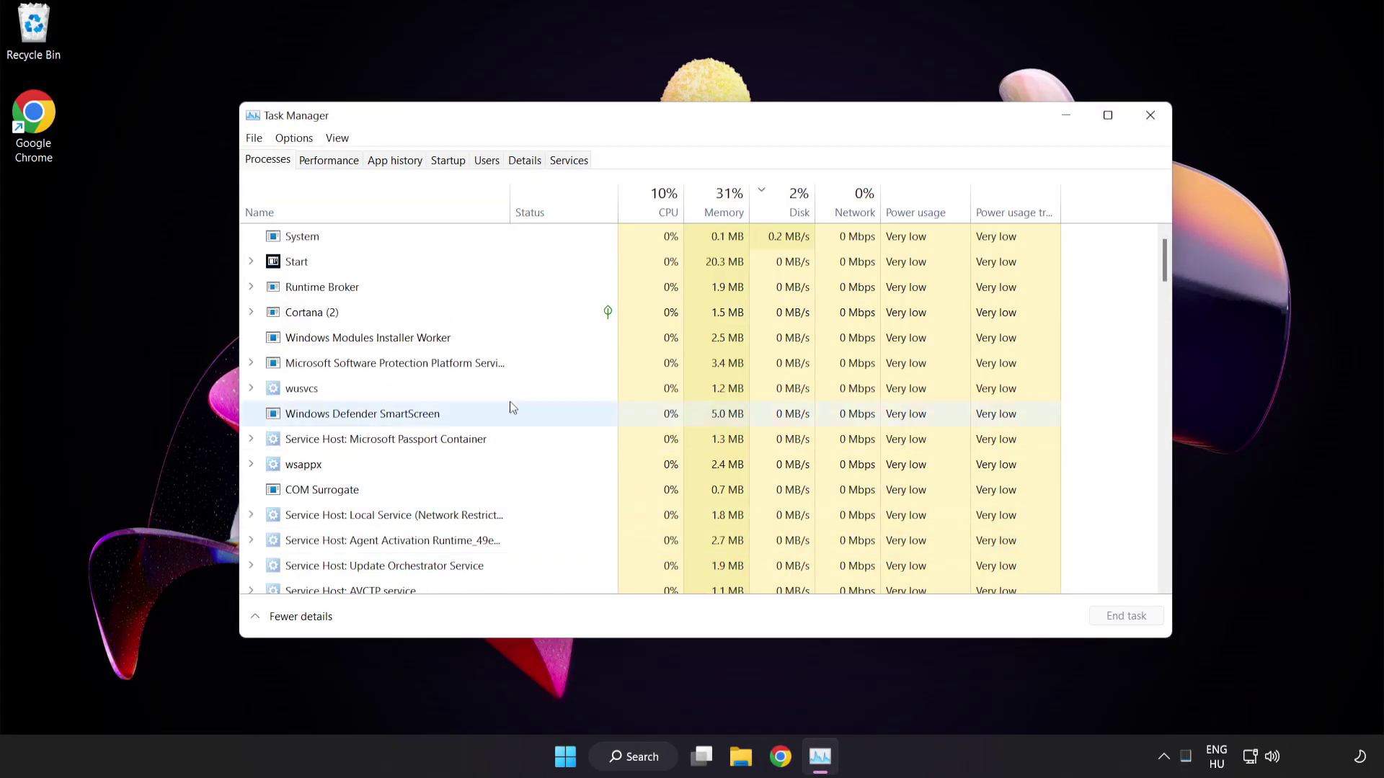
Step: Disable Cortana, Phone Link, Terminal and Windows Security notification icon on the Startup tab
{"action": "left_click", "coordinate": [448, 160]}
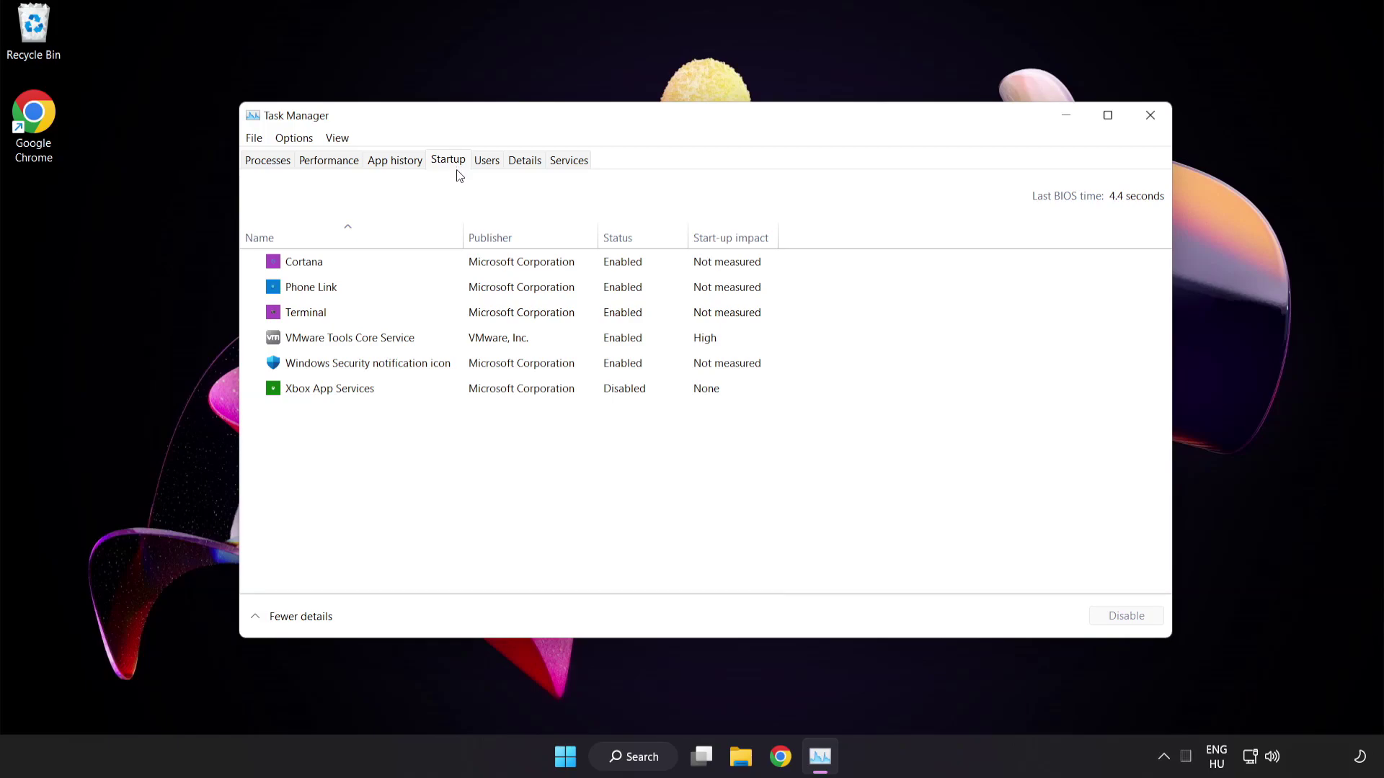
{"action": "left_click", "coordinate": [458, 271]}
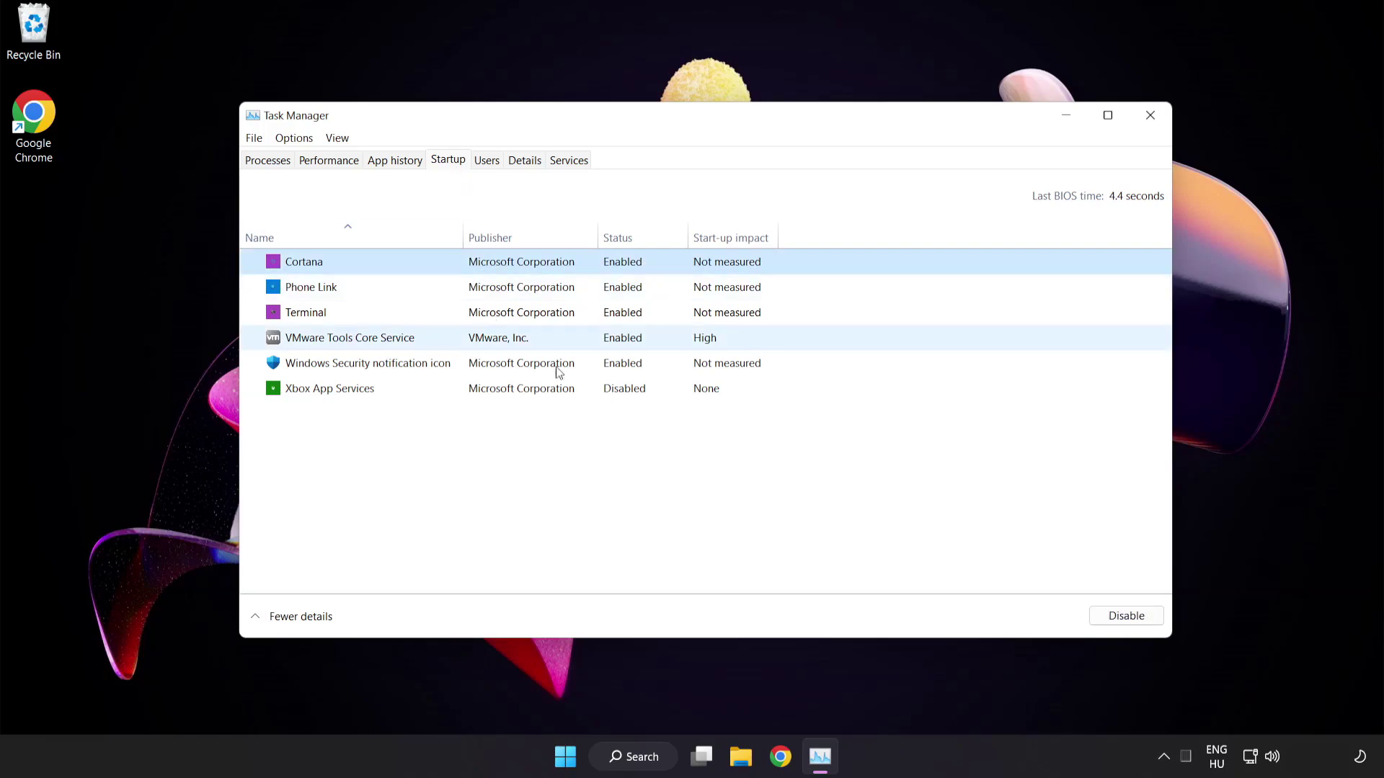
{"action": "left_click", "coordinate": [1126, 616]}
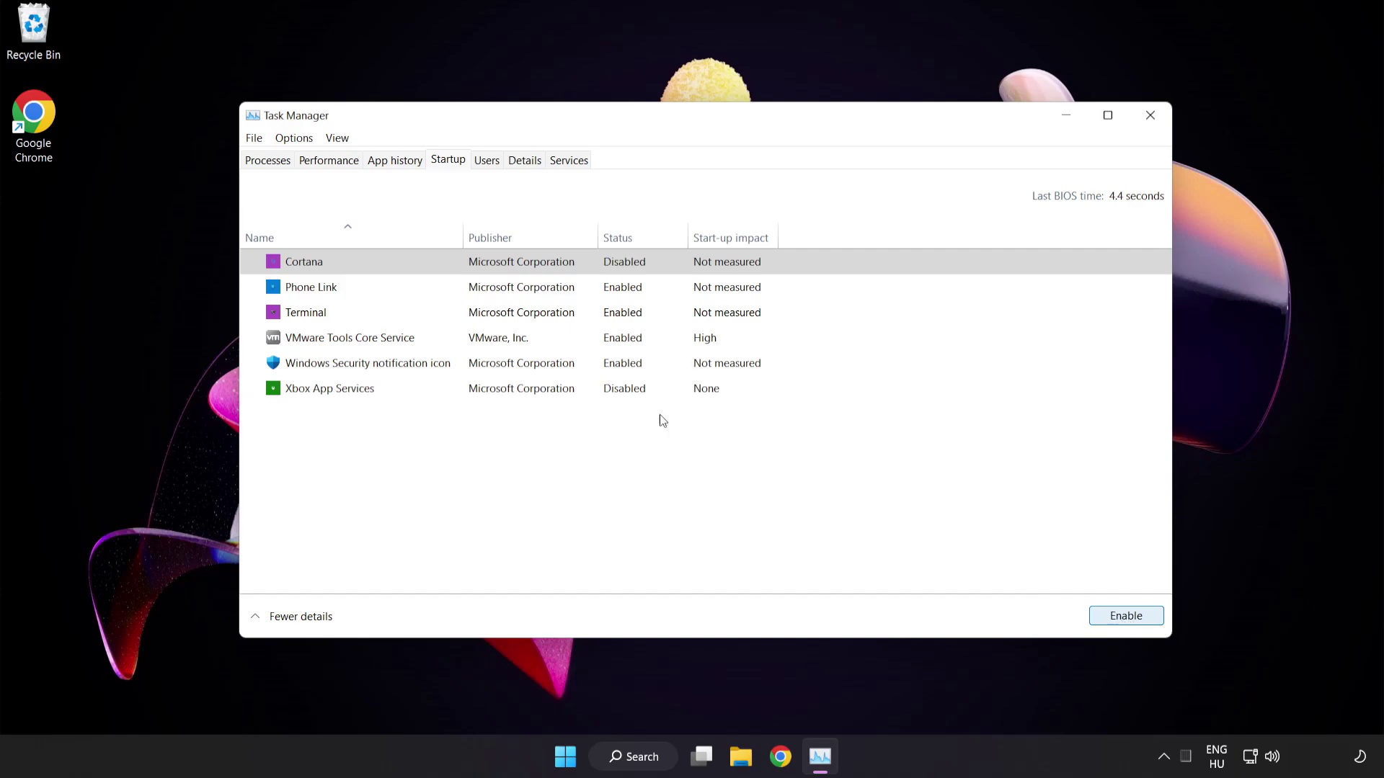
{"action": "left_click", "coordinate": [427, 288]}
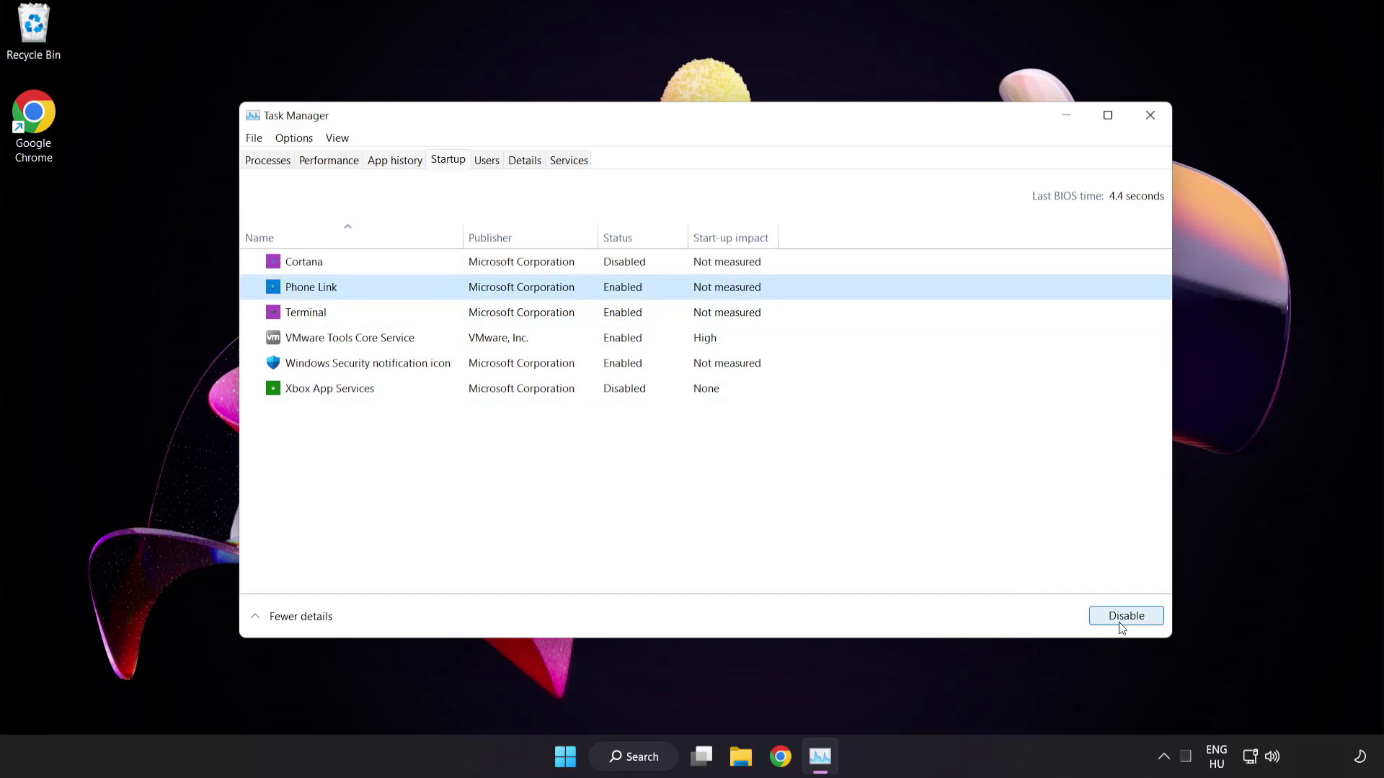
{"action": "left_click", "coordinate": [1120, 624]}
{"action": "left_click", "coordinate": [438, 313]}
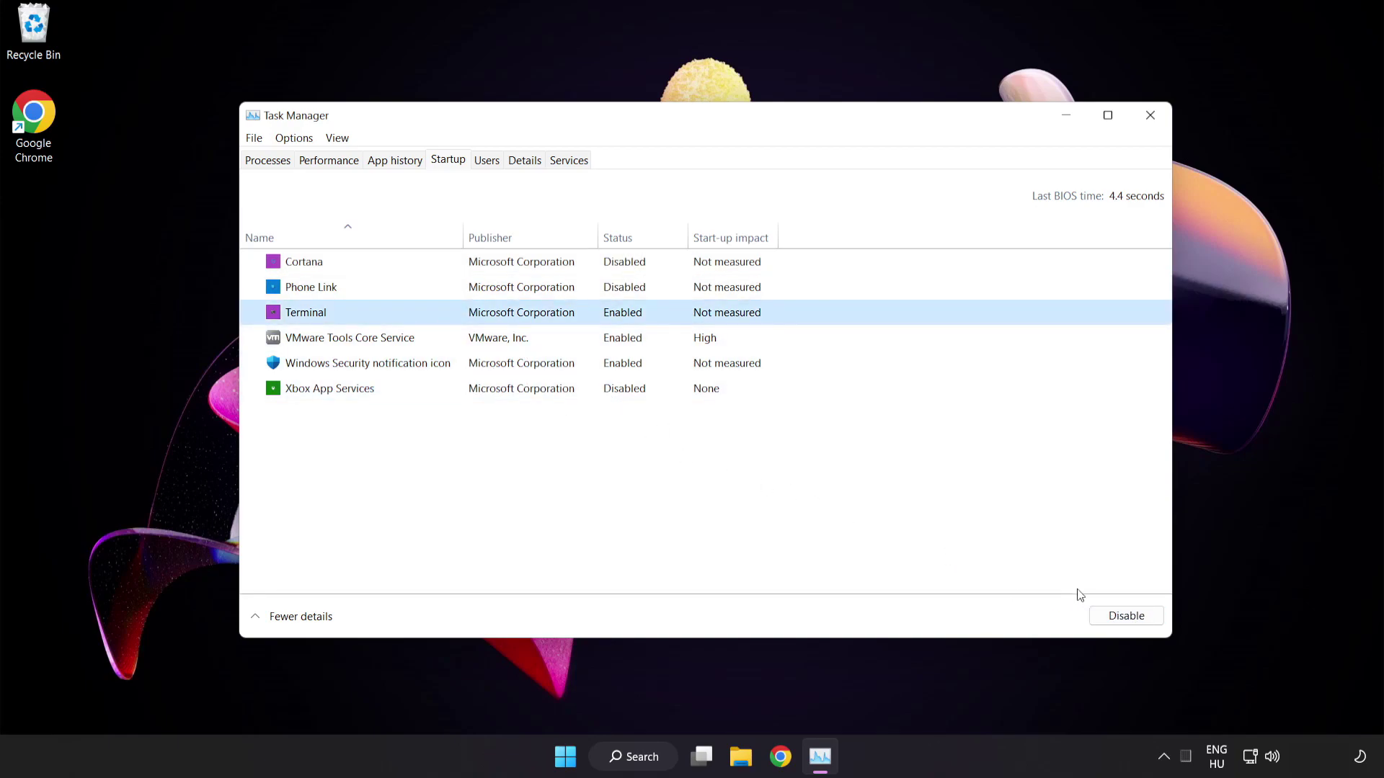
{"action": "left_click", "coordinate": [1123, 615]}
{"action": "left_click", "coordinate": [466, 363]}
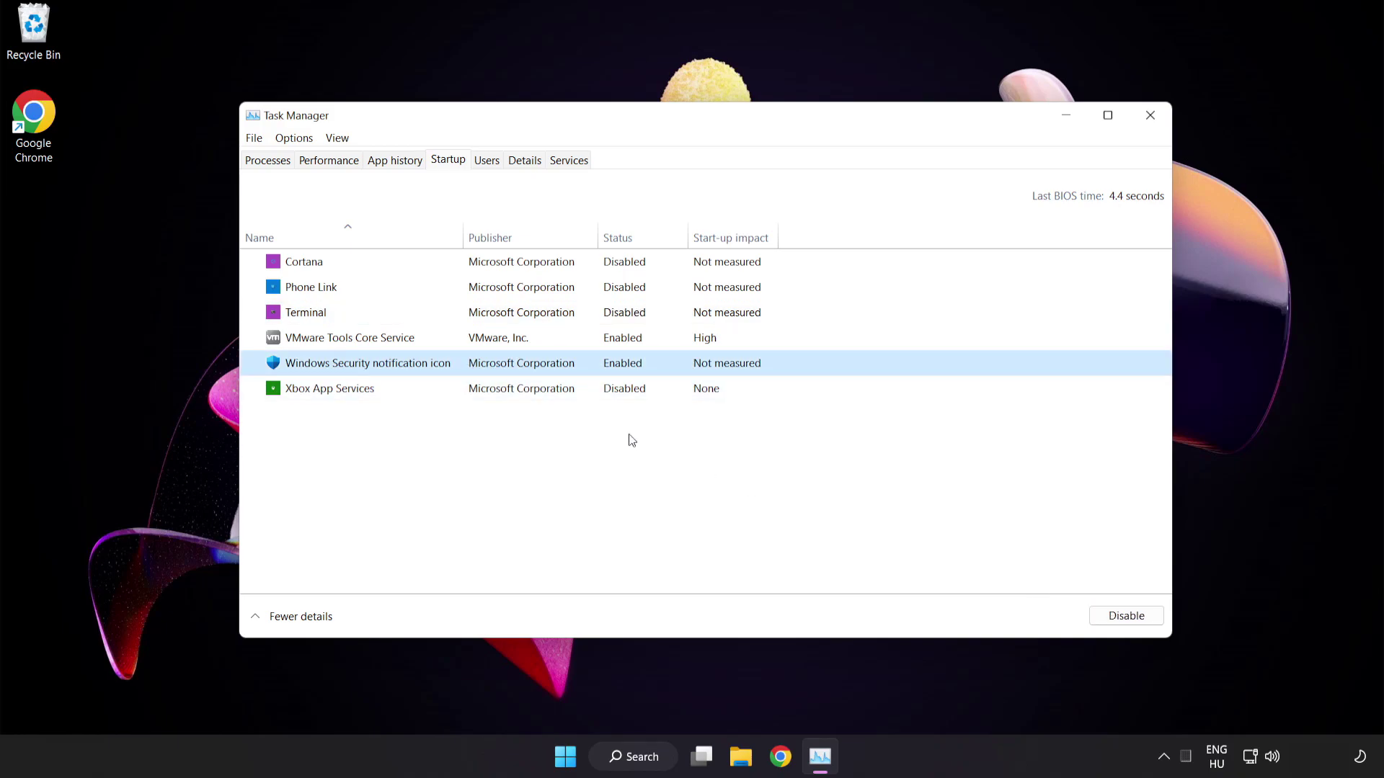
{"action": "left_click", "coordinate": [1115, 620]}
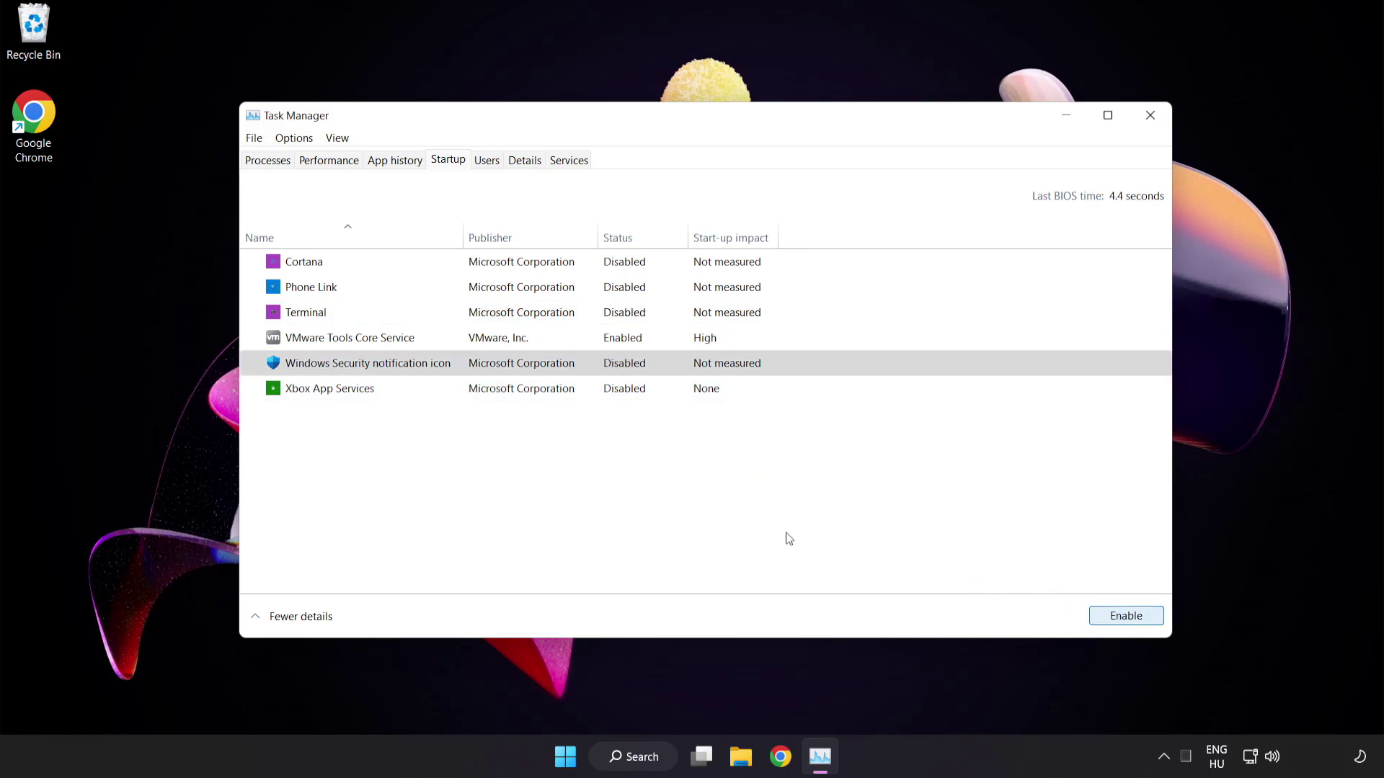
Step: Close Task Manager and download the DirectX End-User Runtime Web Installer in Chrome
{"action": "left_click", "coordinate": [1151, 117]}
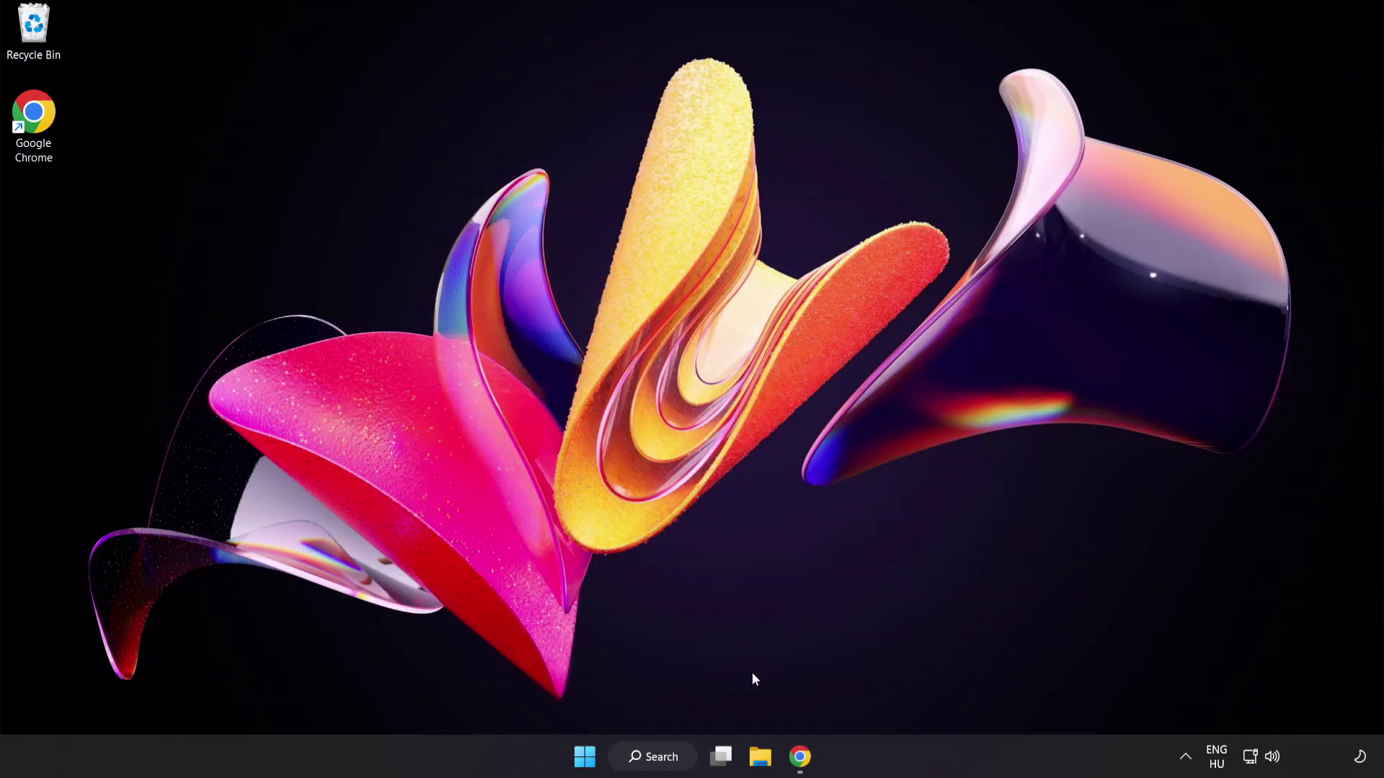
{"action": "left_click", "coordinate": [799, 756]}
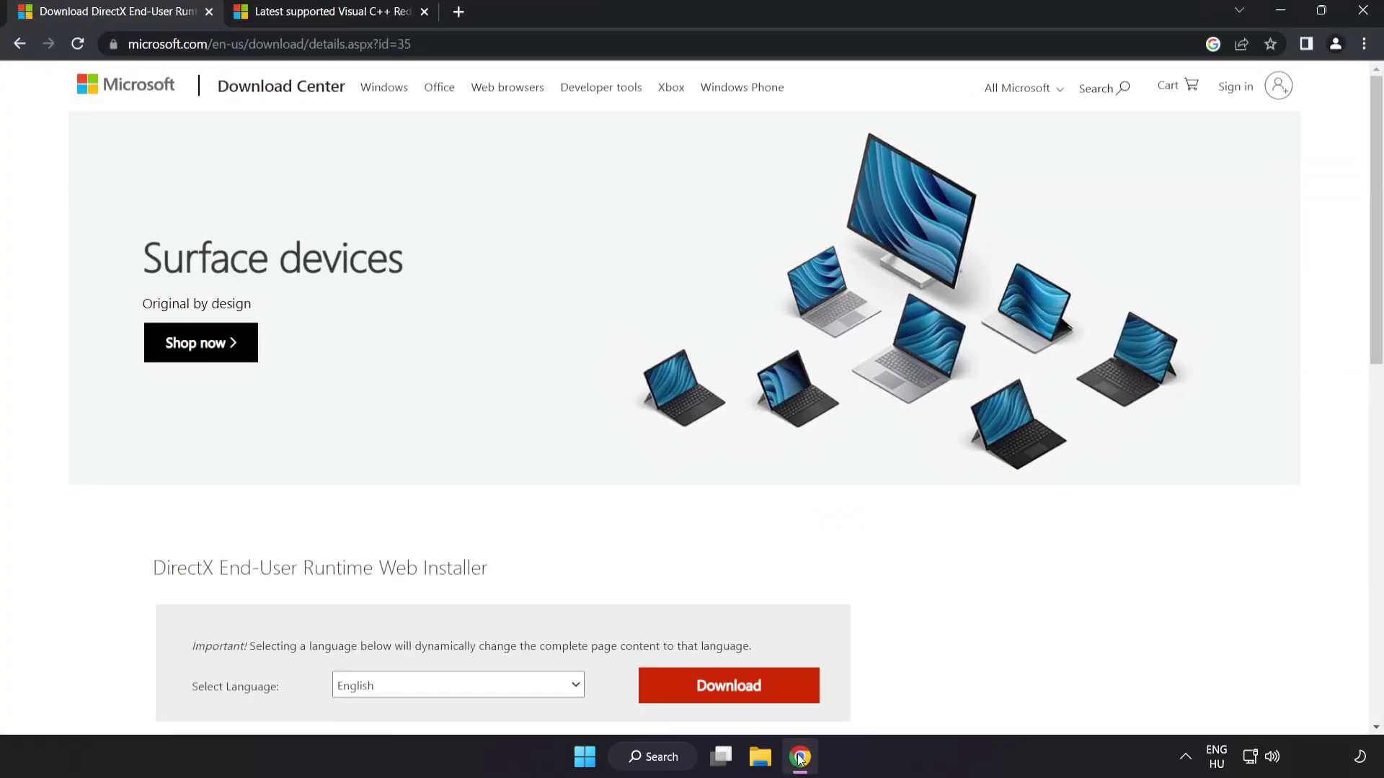
{"action": "left_click_drag", "start_coordinate": [393, 44], "coordinate": [496, 38]}
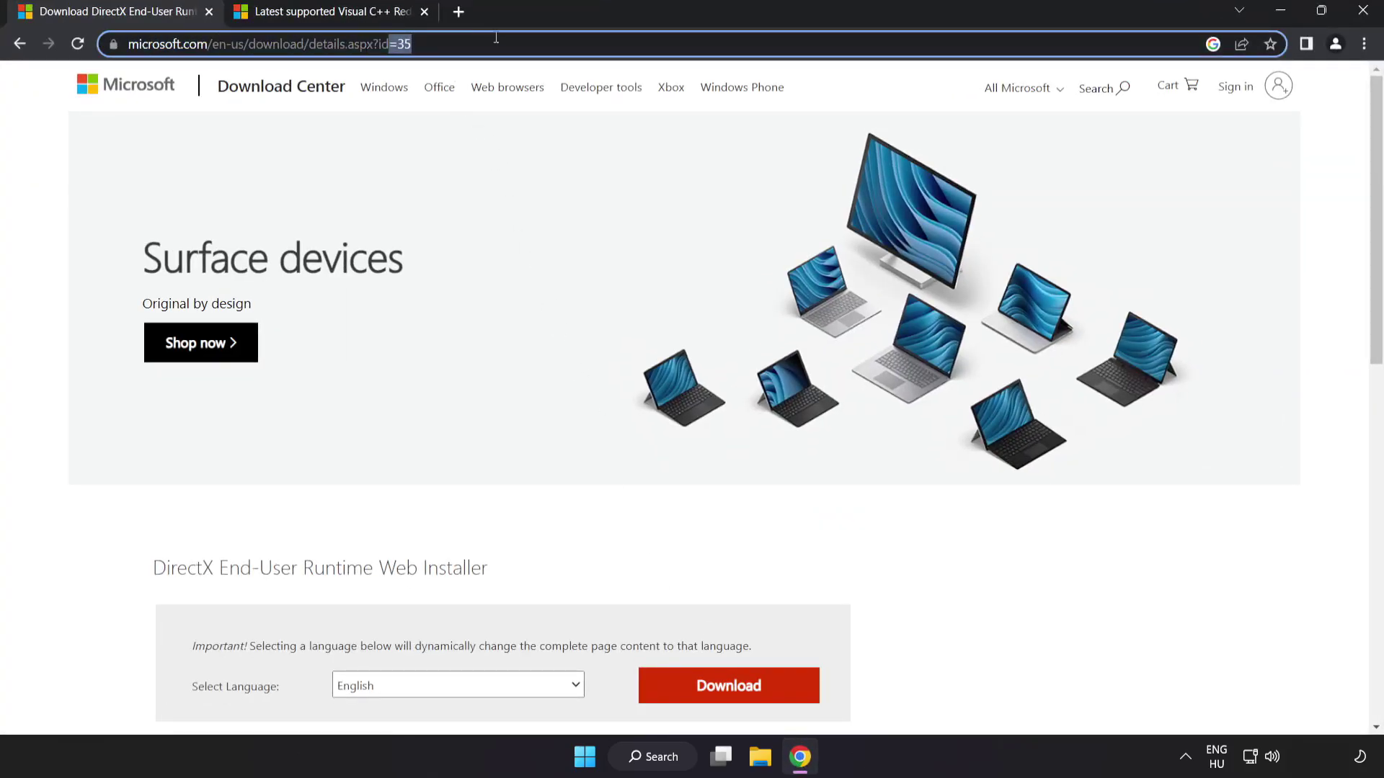
{"action": "left_click", "coordinate": [964, 580]}
{"action": "scroll", "coordinate": [717, 527], "scroll_direction": "down", "scroll_amount": 2}
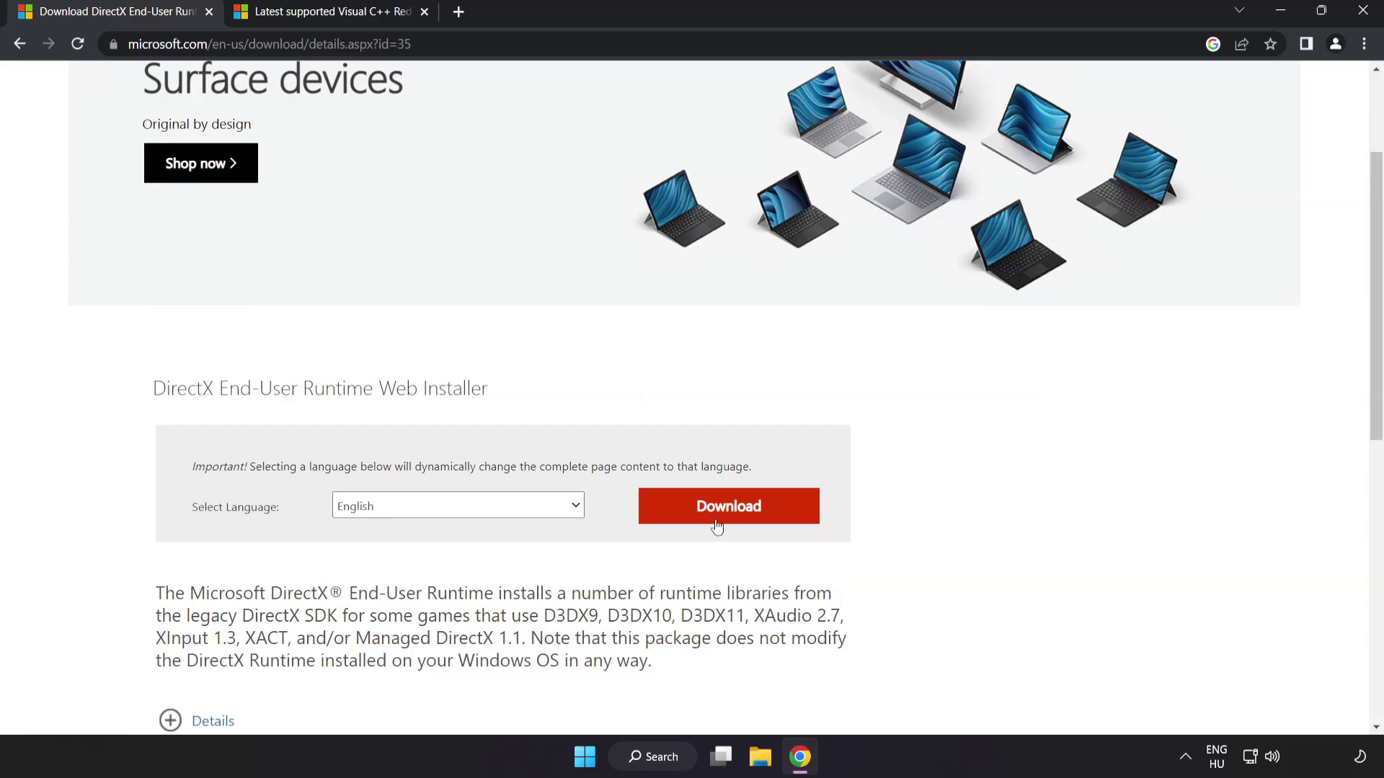
{"action": "left_click", "coordinate": [745, 520]}
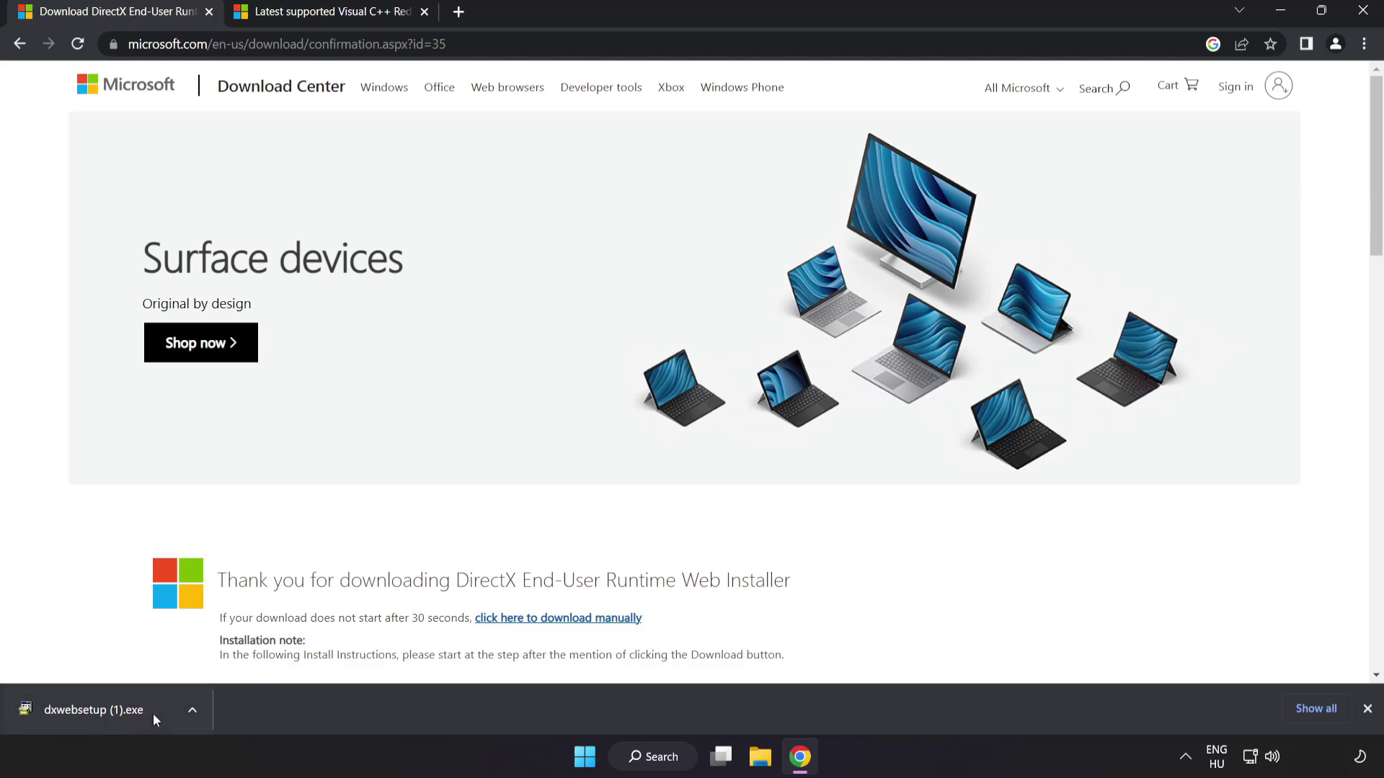
Step: Run dxwebsetup, accept the licence, skip the Bing Bar and install the DirectX components
{"action": "left_click", "coordinate": [115, 711]}
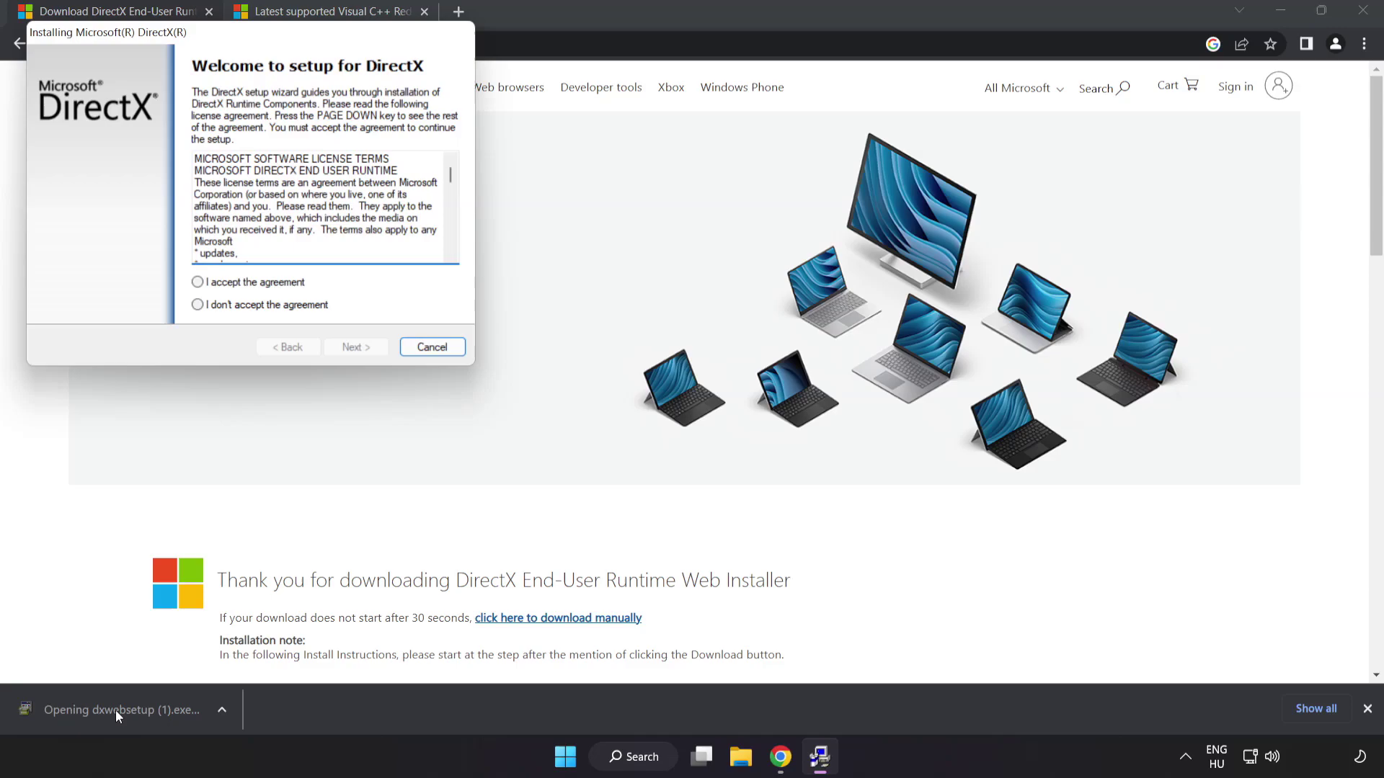
{"action": "left_click_drag", "start_coordinate": [208, 33], "coordinate": [632, 183]}
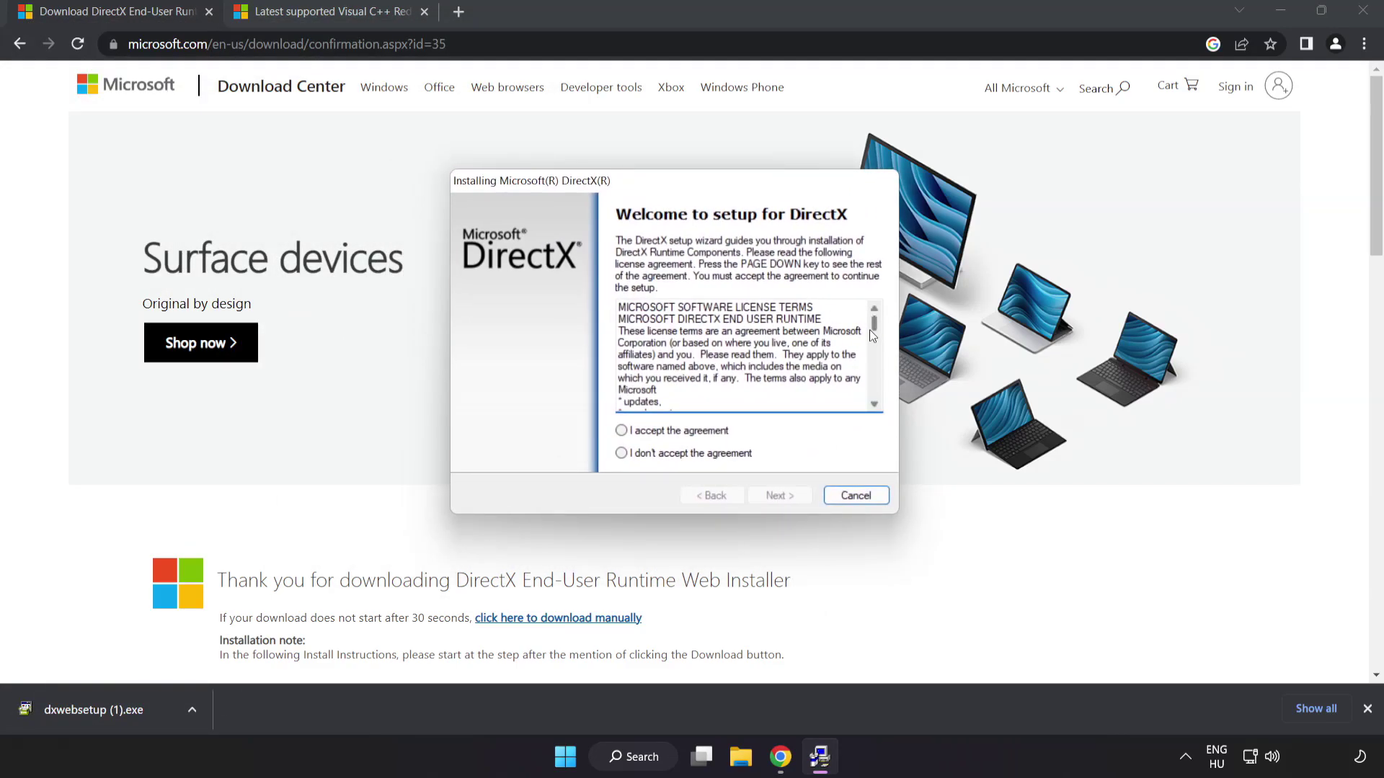
{"action": "left_click_drag", "start_coordinate": [869, 330], "coordinate": [883, 402]}
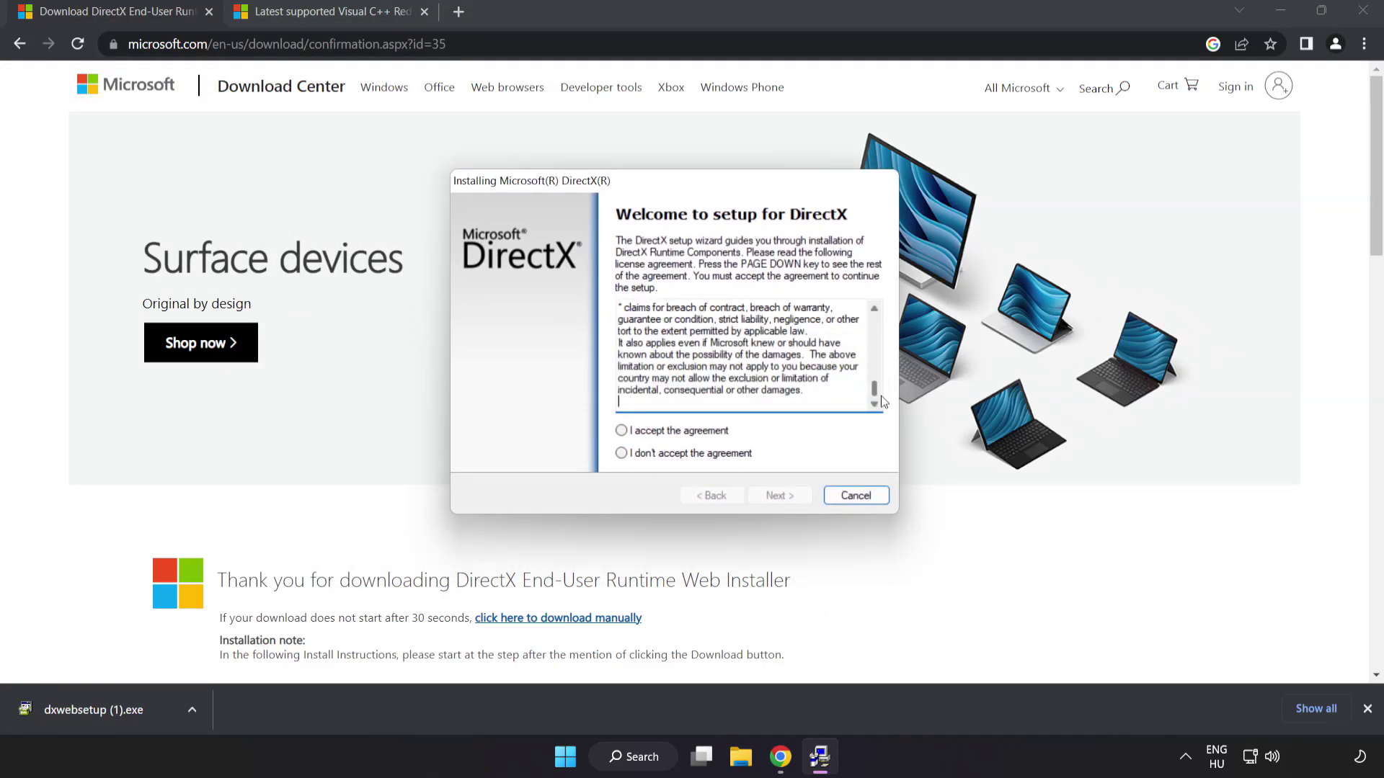
{"action": "left_click", "coordinate": [645, 433]}
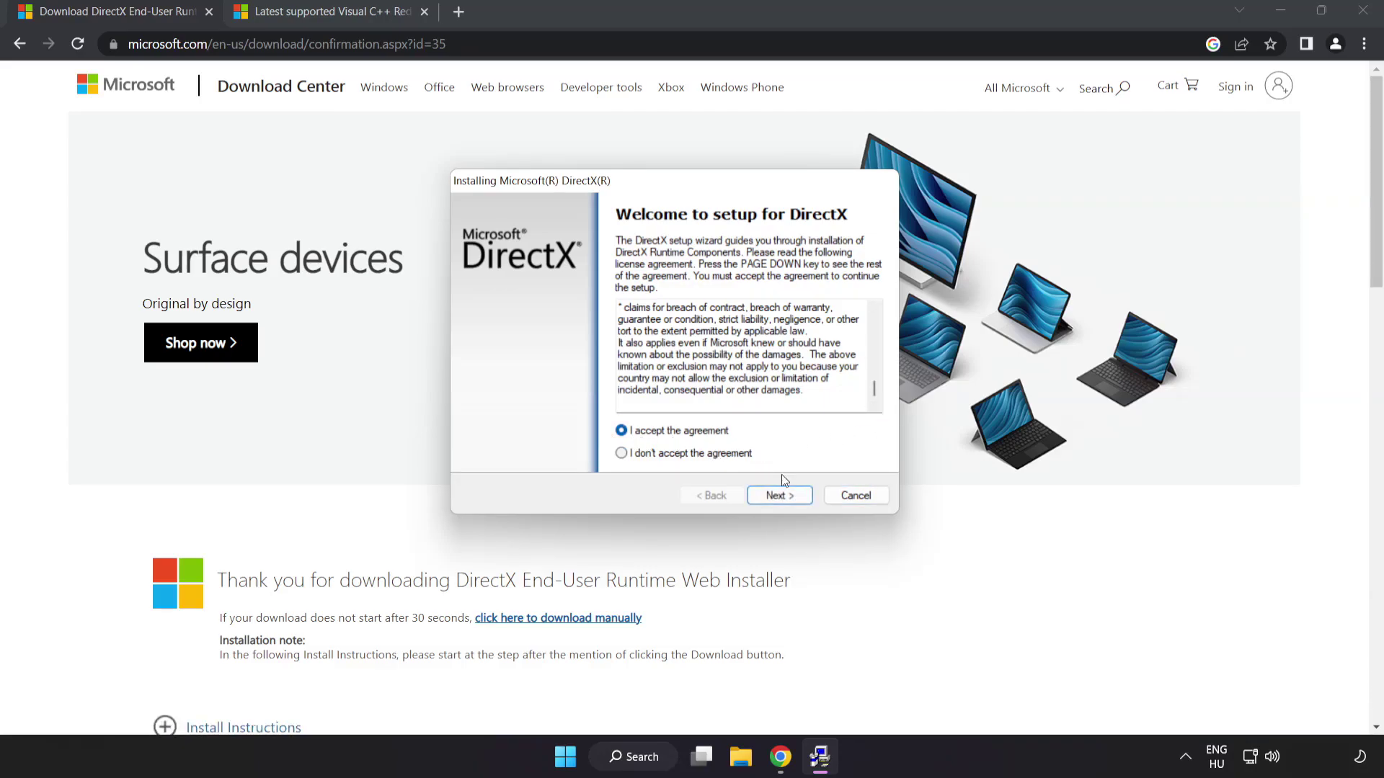
{"action": "left_click", "coordinate": [779, 497]}
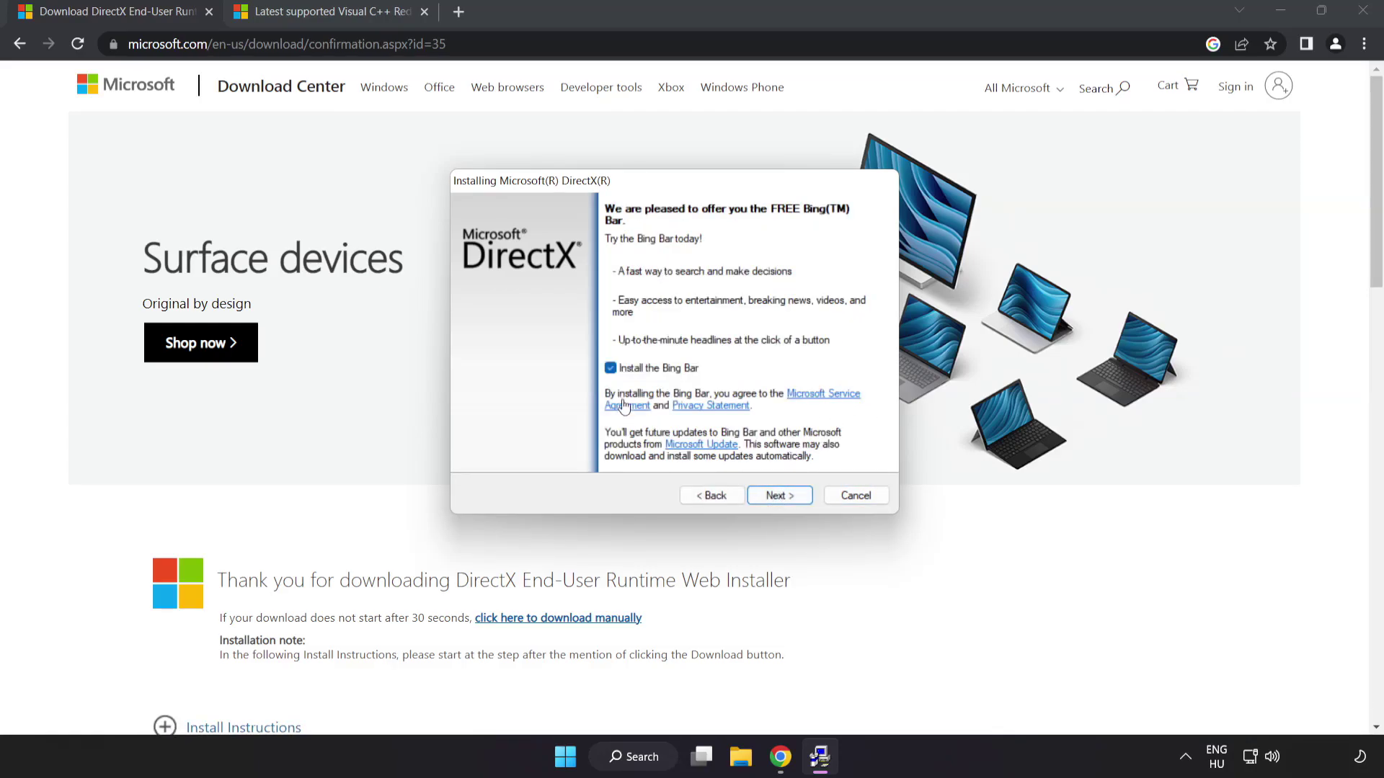
{"action": "left_click", "coordinate": [611, 369]}
{"action": "left_click", "coordinate": [784, 496]}
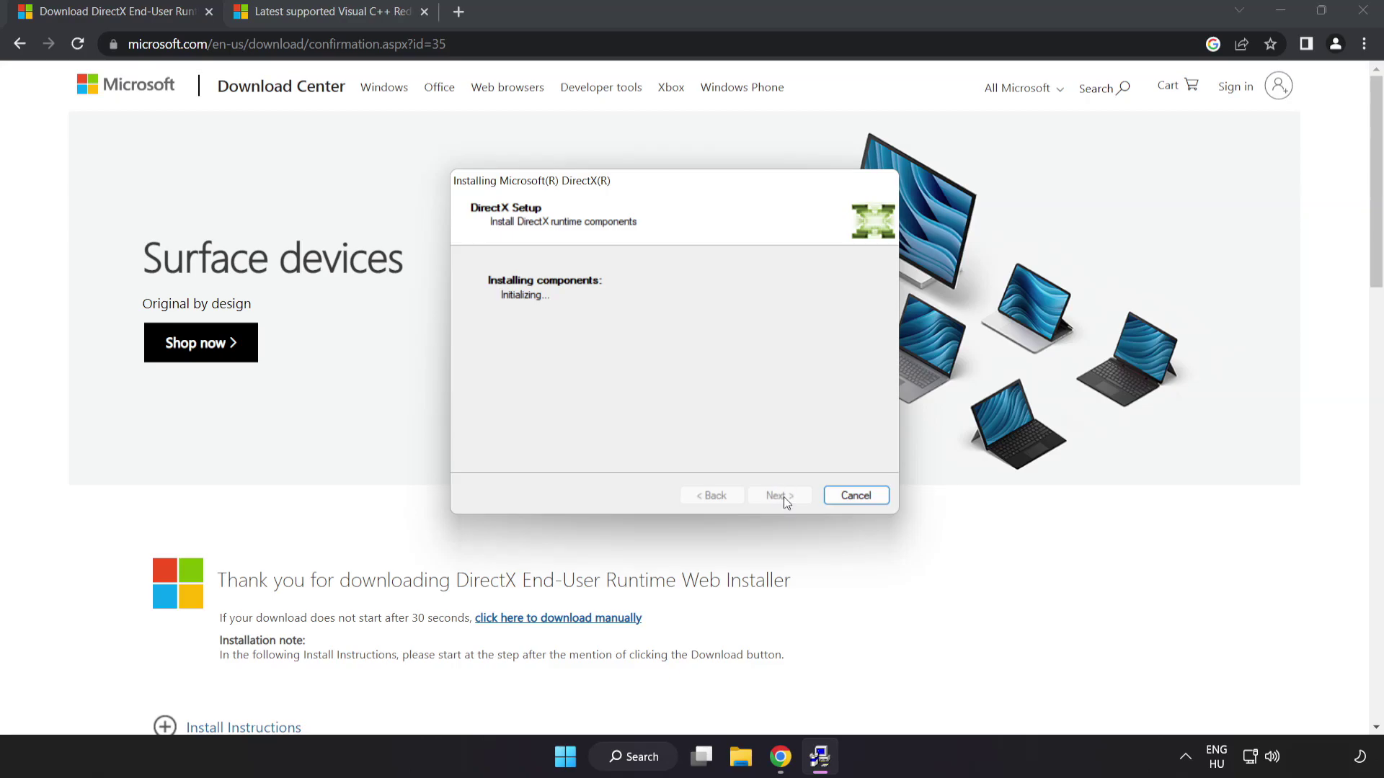
{"action": "left_click", "coordinate": [780, 496]}
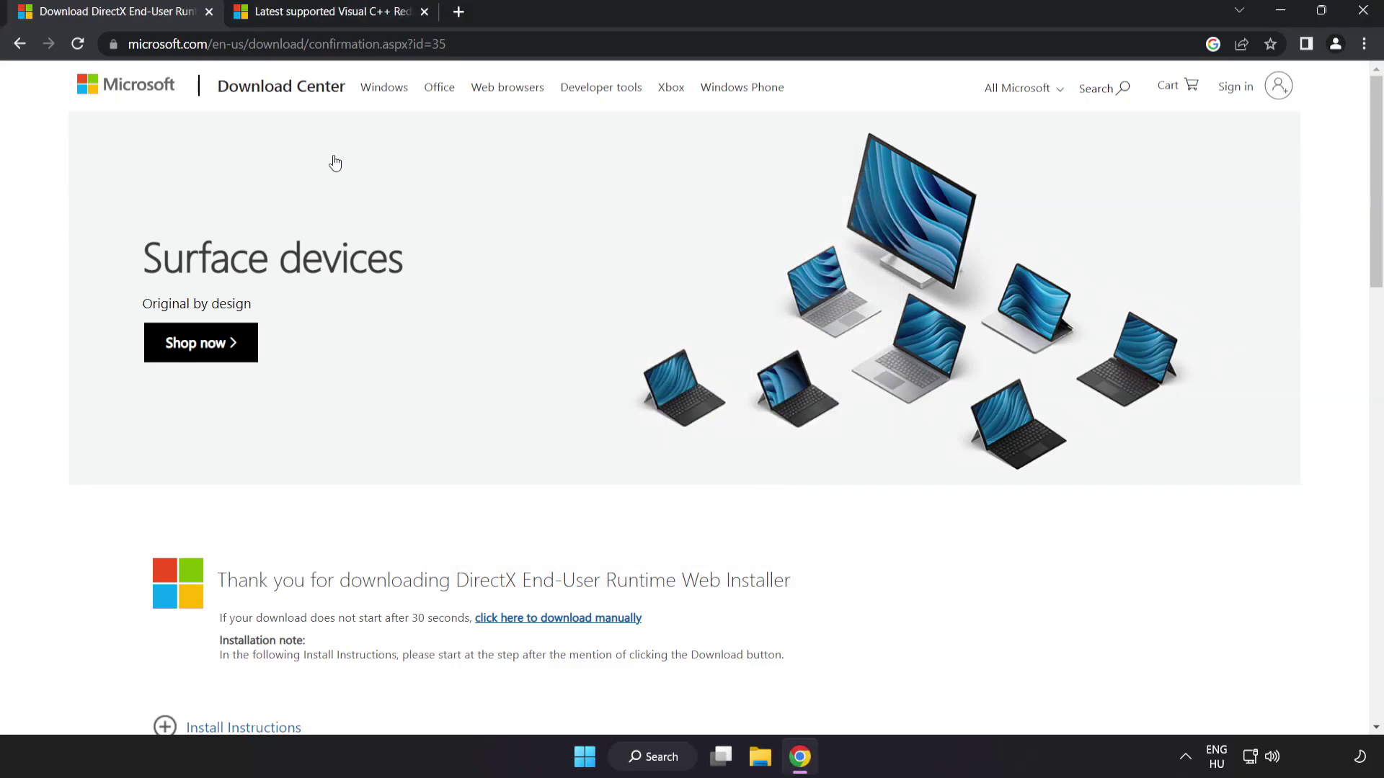
Step: Close the DirectX tab and download the ARM64, x86 and x64 VC_redist installers
{"action": "left_click", "coordinate": [209, 12]}
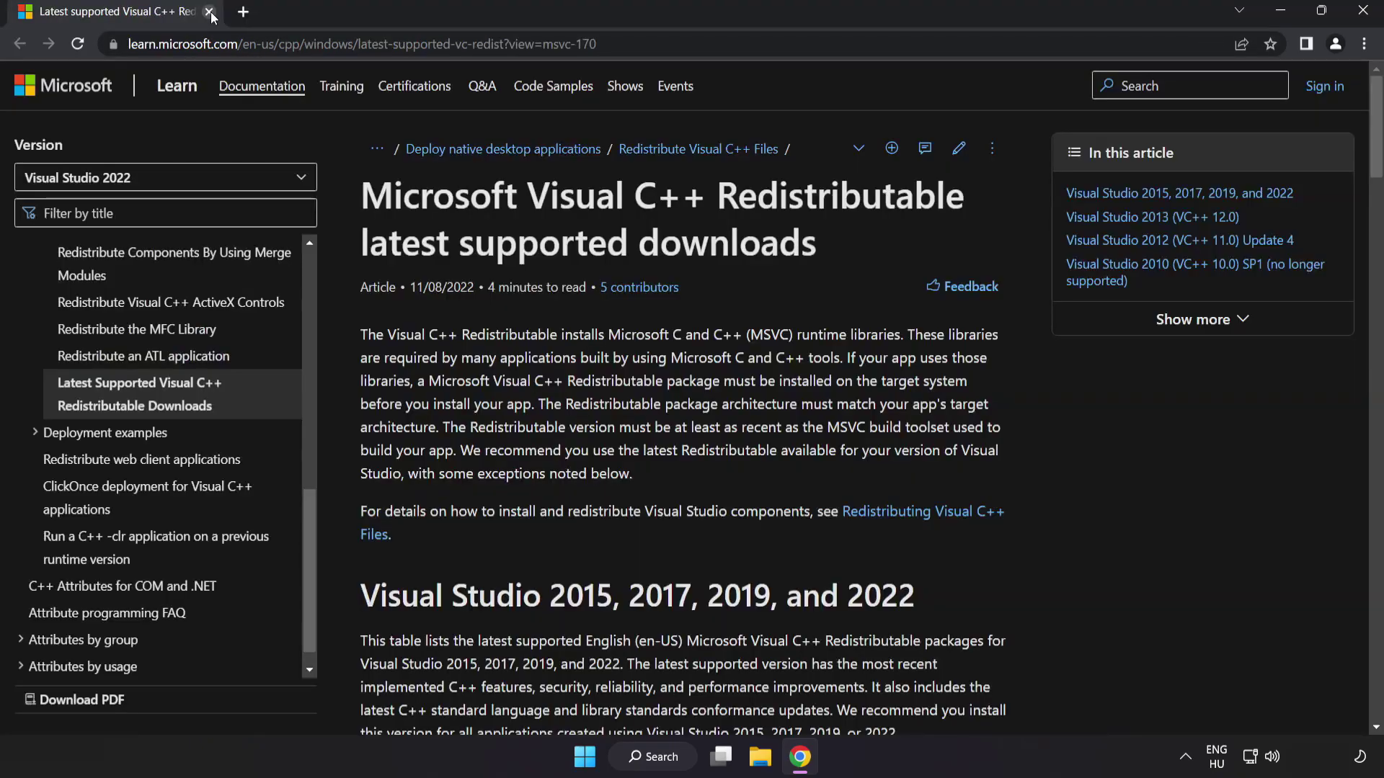
{"action": "left_click", "coordinate": [660, 40]}
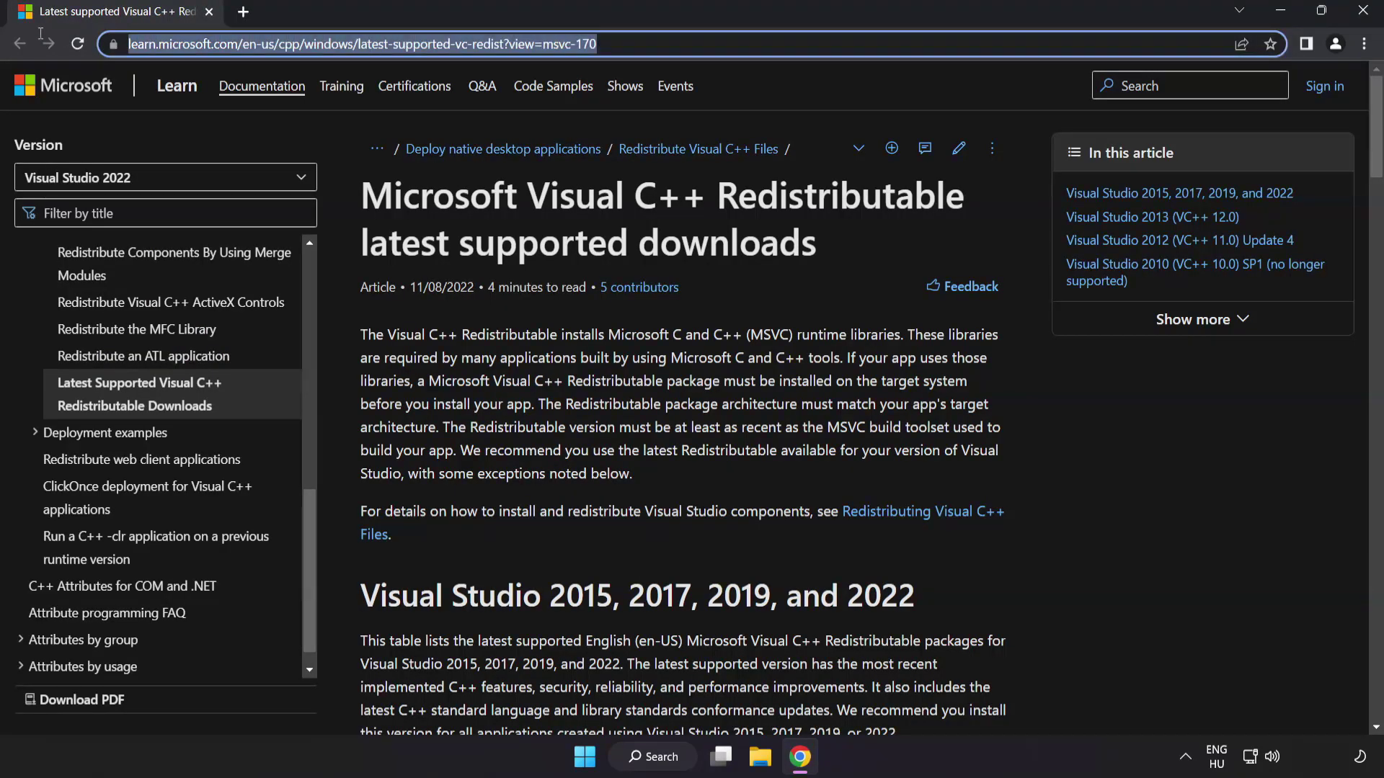
{"action": "left_click", "coordinate": [694, 214]}
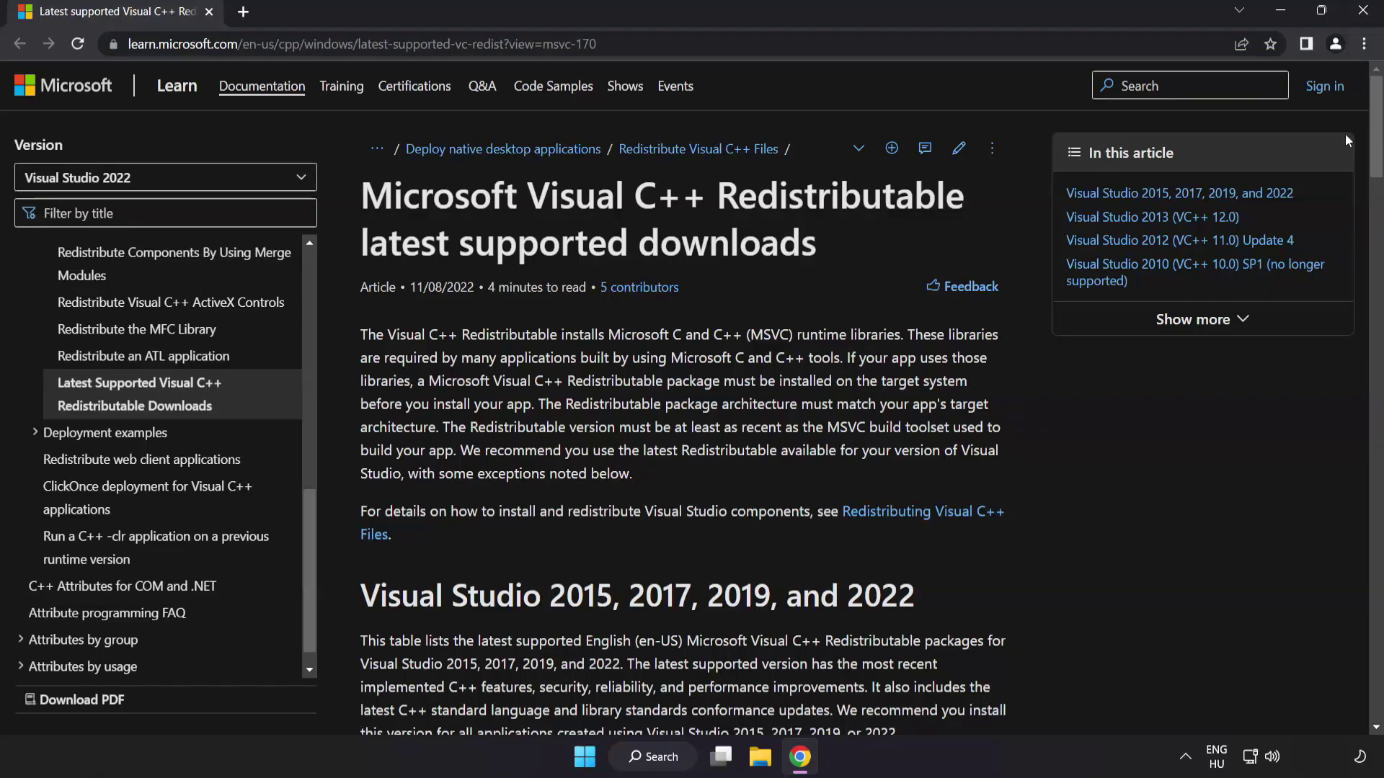
{"action": "left_click_drag", "start_coordinate": [1367, 137], "coordinate": [1366, 215]}
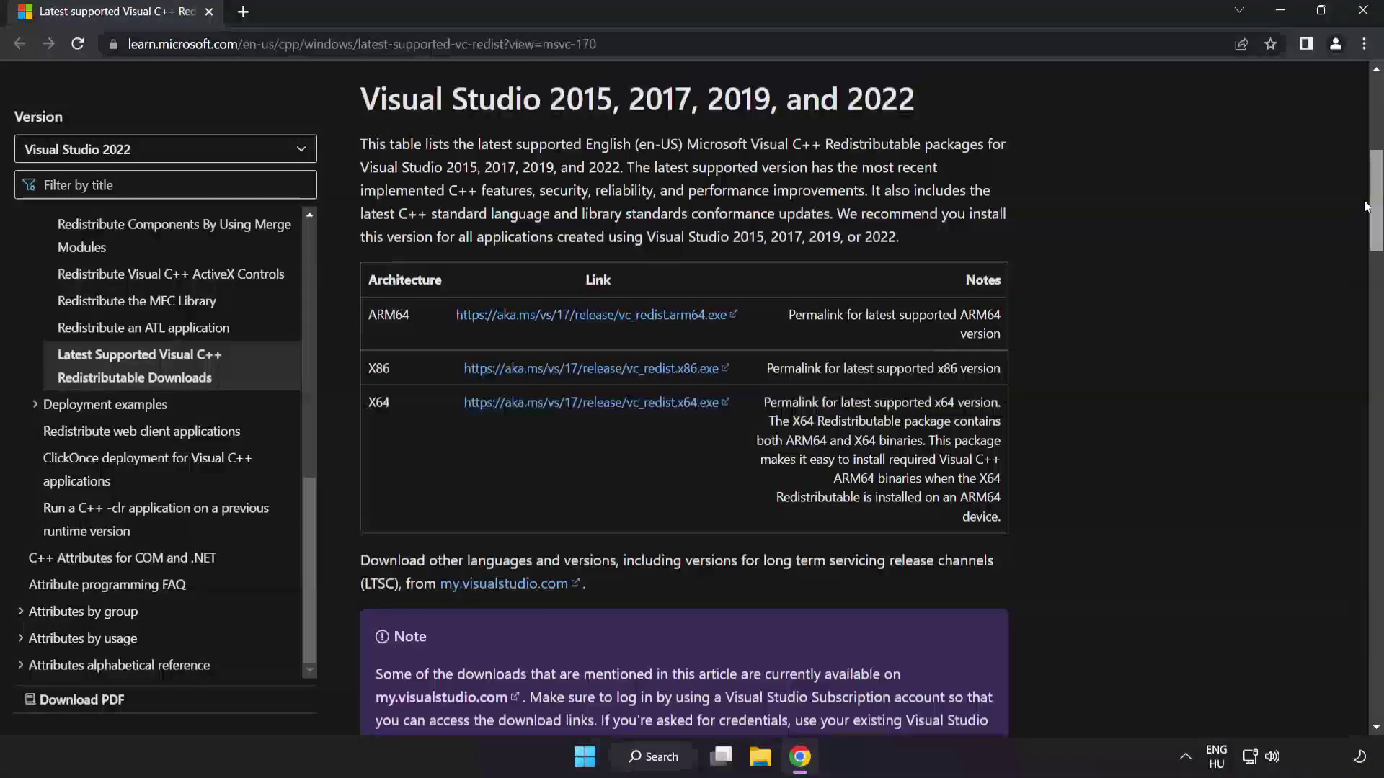
{"action": "scroll", "coordinate": [1366, 215], "scroll_direction": "up", "scroll_amount": 1}
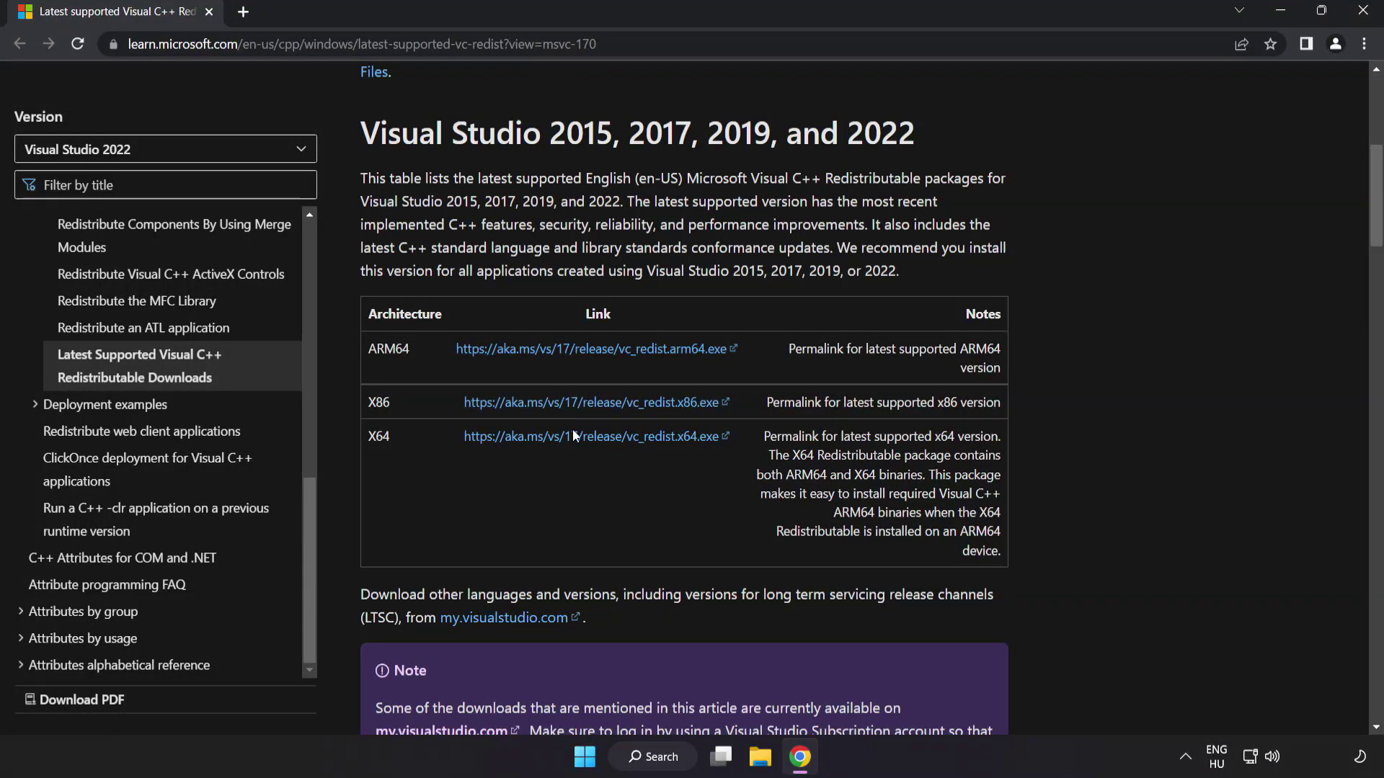
{"action": "left_click", "coordinate": [577, 351]}
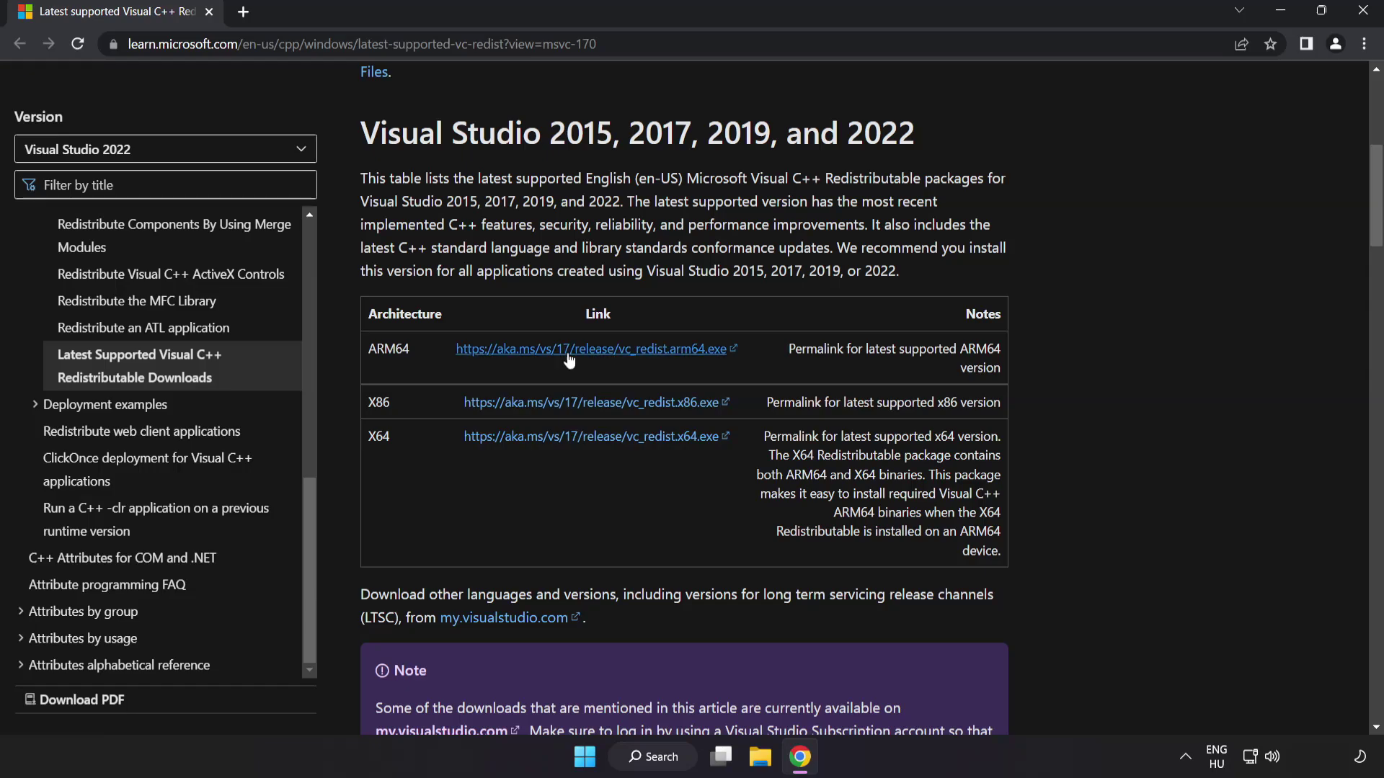
{"action": "left_click", "coordinate": [586, 406]}
{"action": "left_click", "coordinate": [591, 440]}
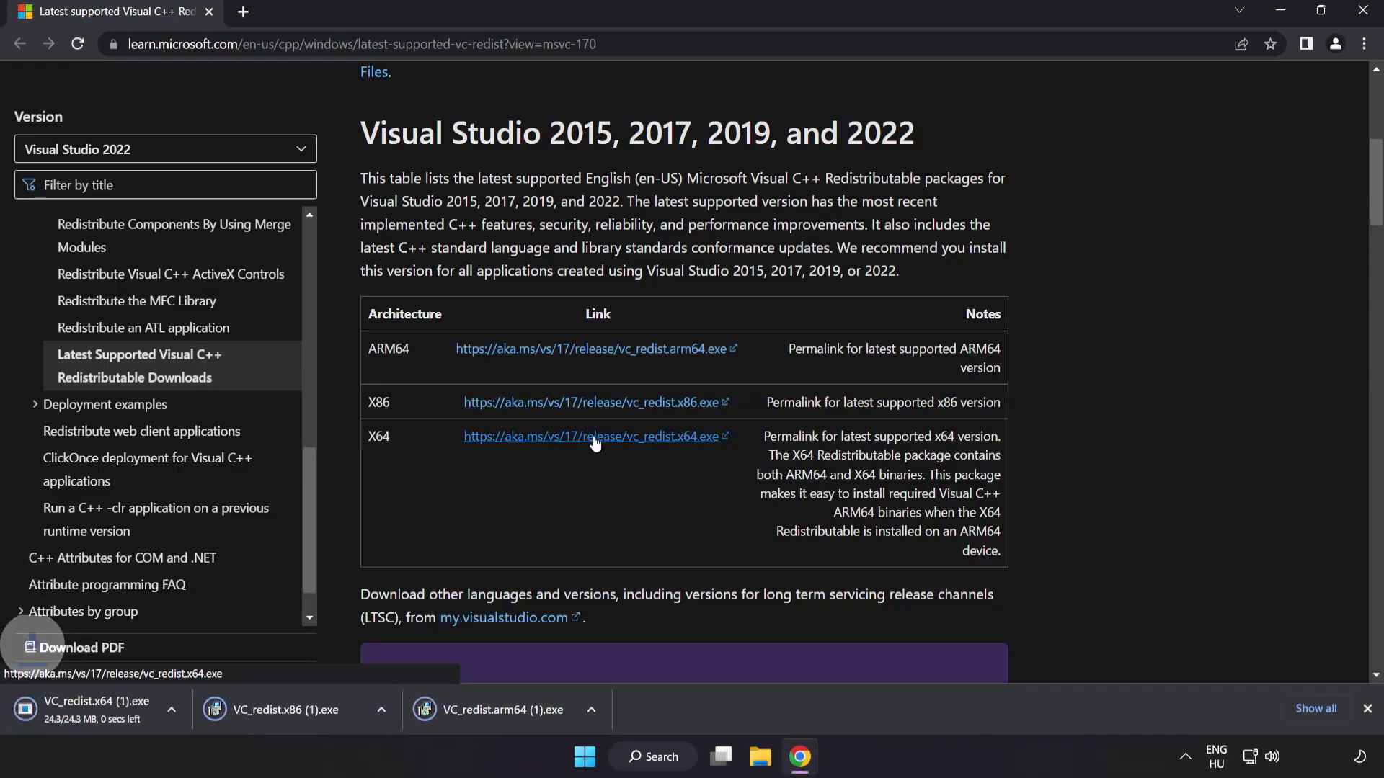
Step: Run the ARM64 VC_redist installer with the licence accepted, then dismiss its failed result
{"action": "left_click", "coordinate": [522, 711]}
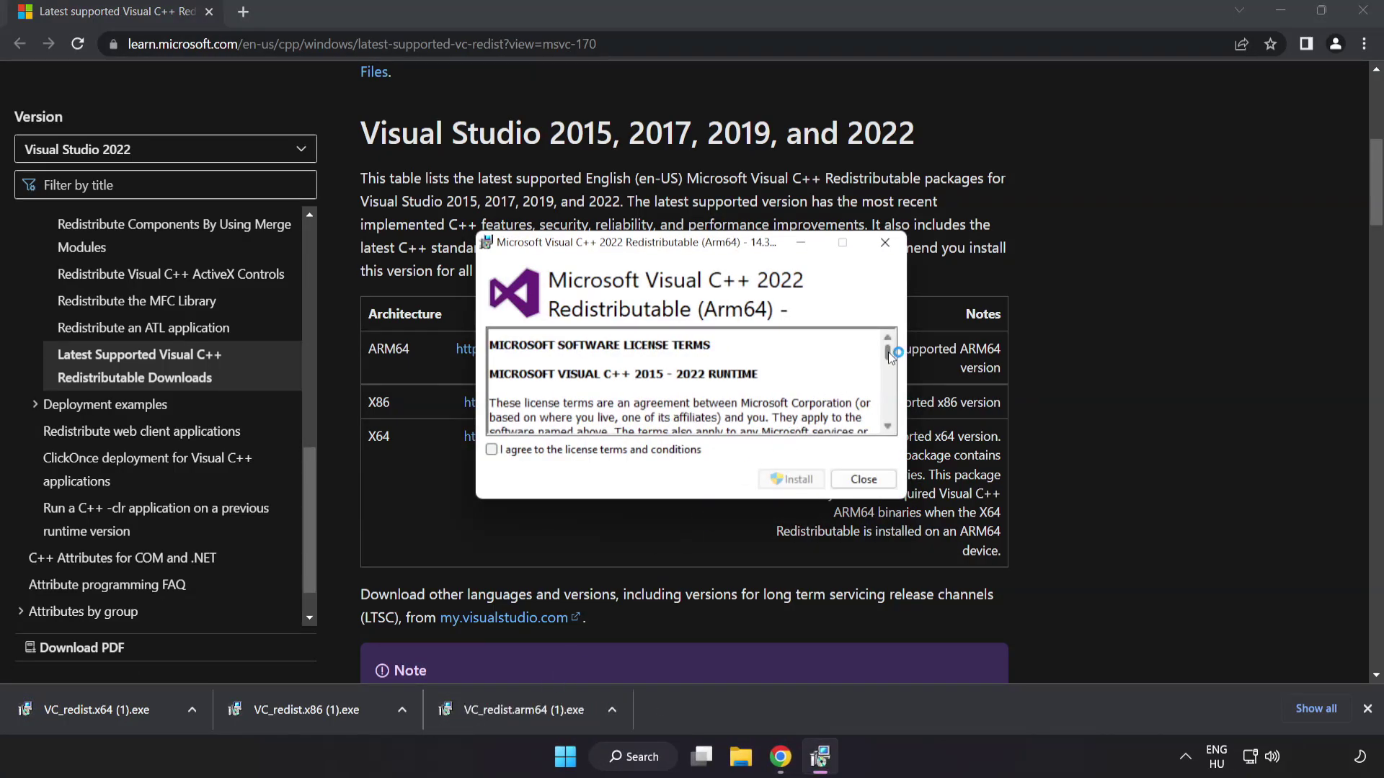
{"action": "left_click_drag", "start_coordinate": [888, 352], "coordinate": [888, 413]}
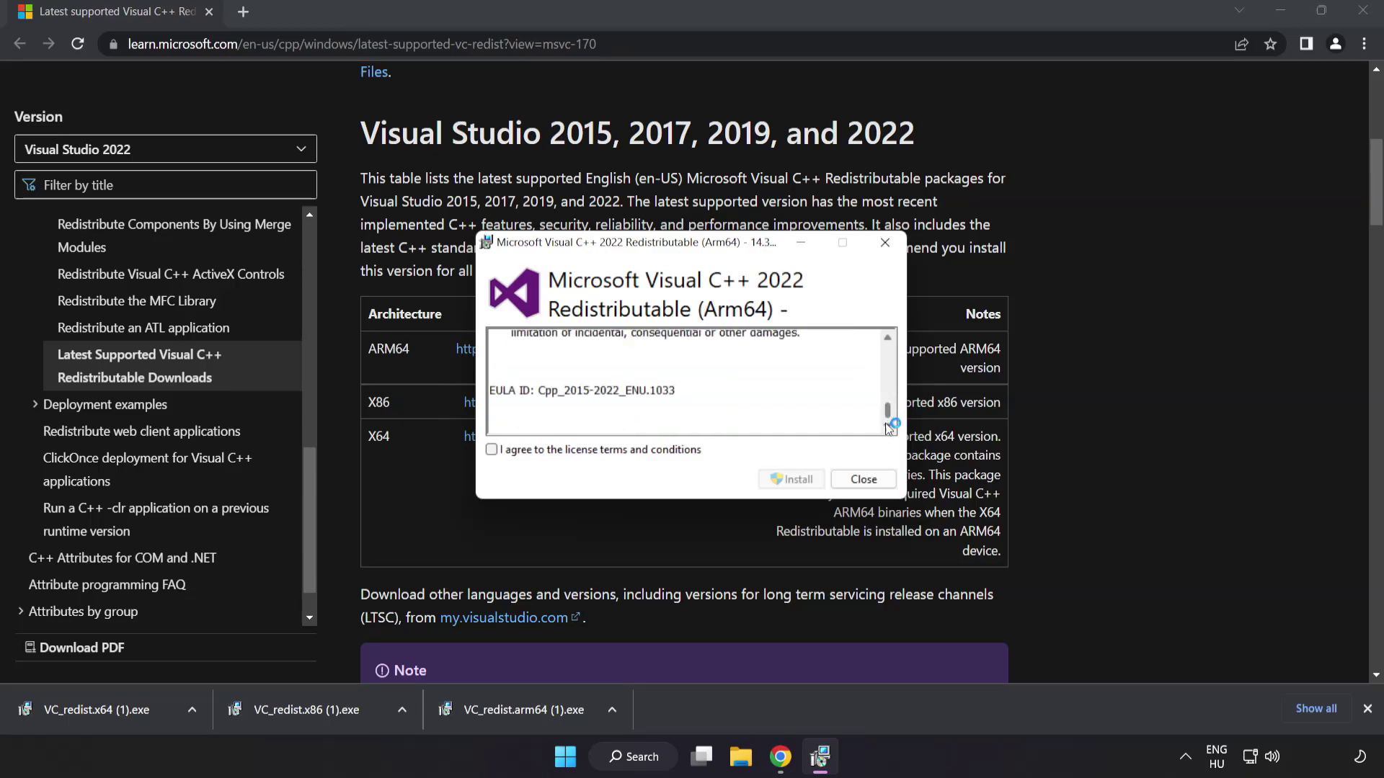
{"action": "left_click", "coordinate": [492, 451]}
{"action": "left_click", "coordinate": [789, 481]}
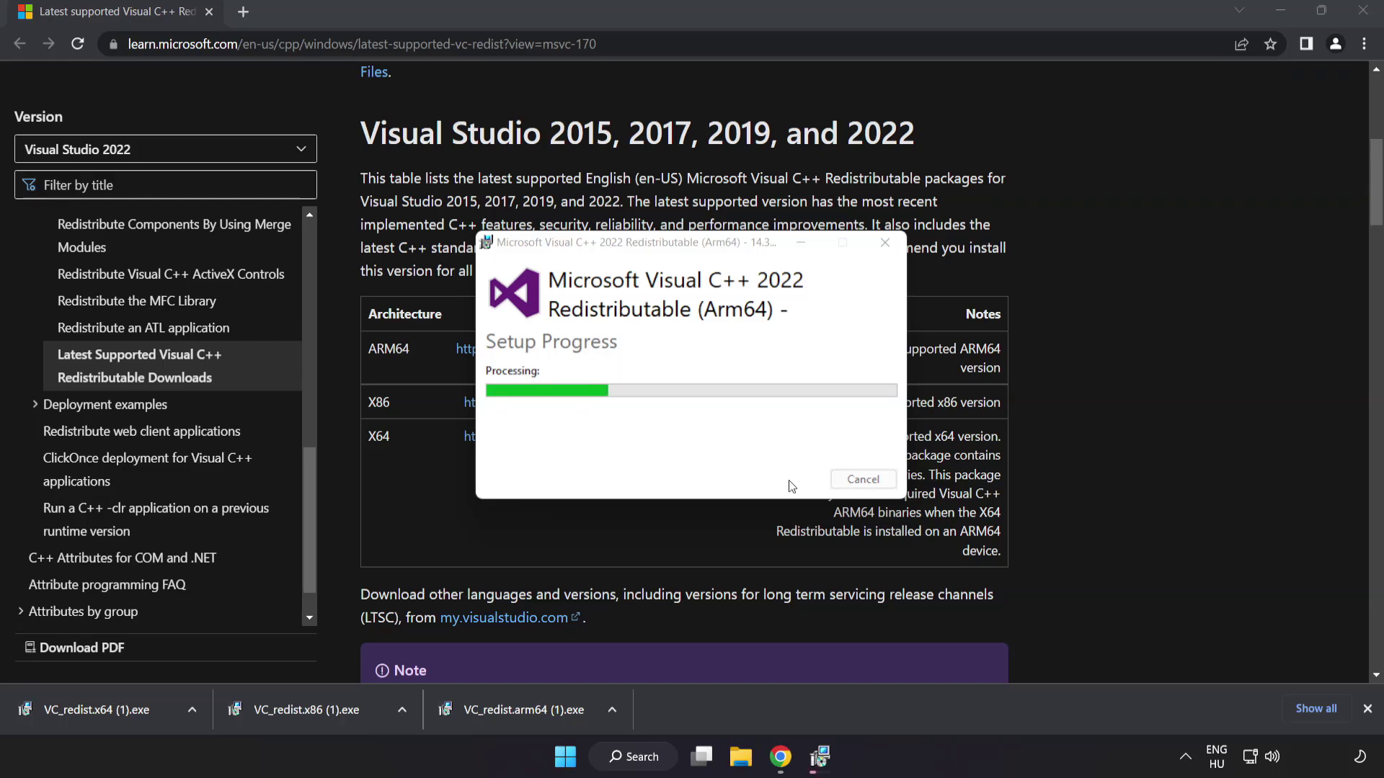
{"action": "left_click", "coordinate": [864, 480]}
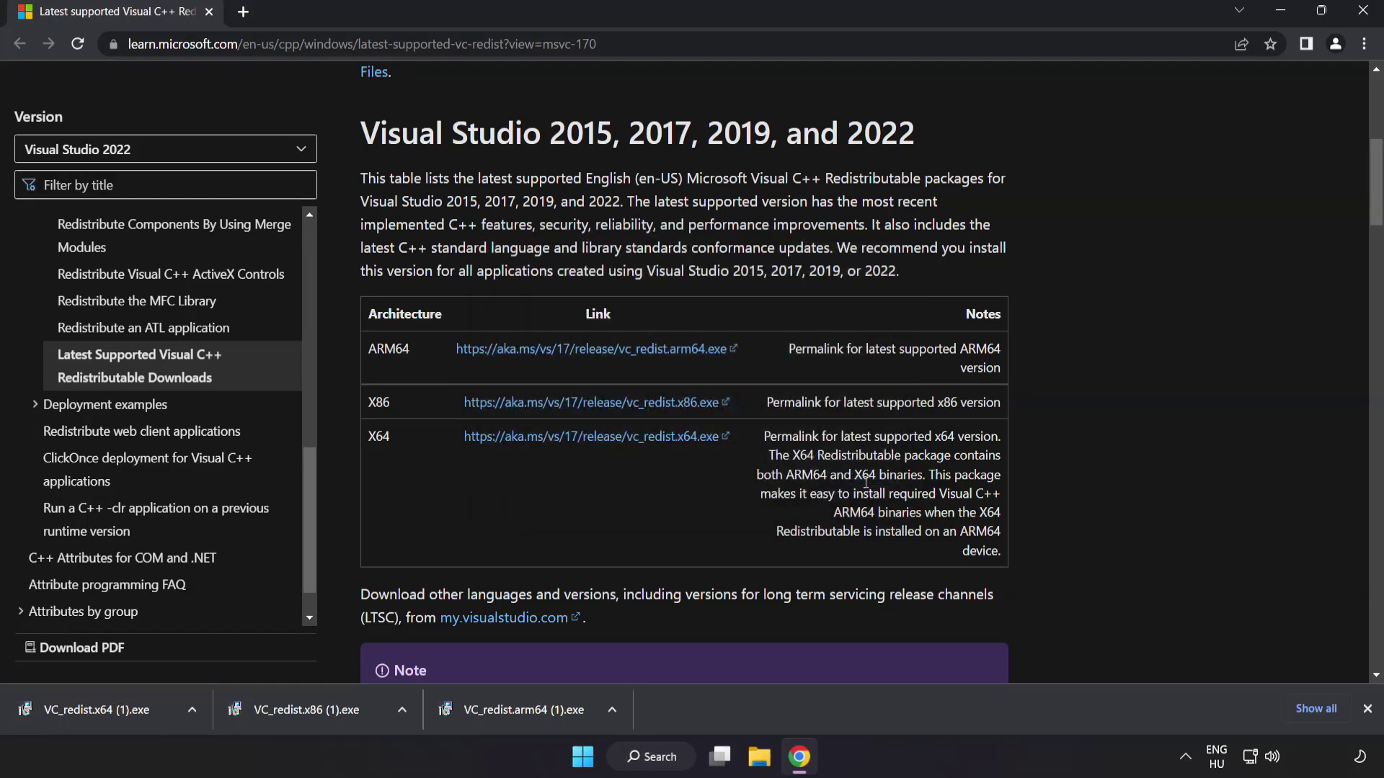
Step: Install the x86 redistributable successfully and attempt x64, which fails pending a reboot
{"action": "left_click", "coordinate": [311, 712]}
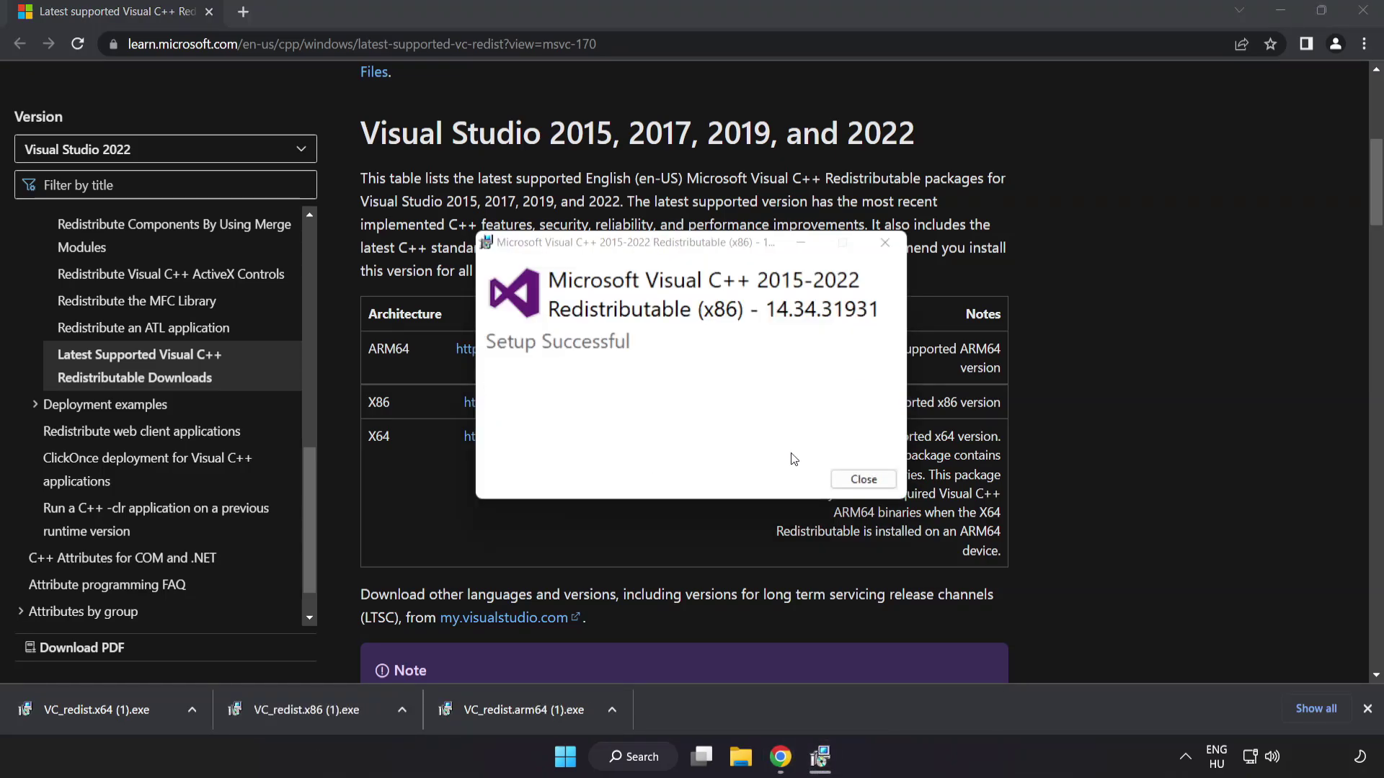
{"action": "left_click", "coordinate": [864, 480]}
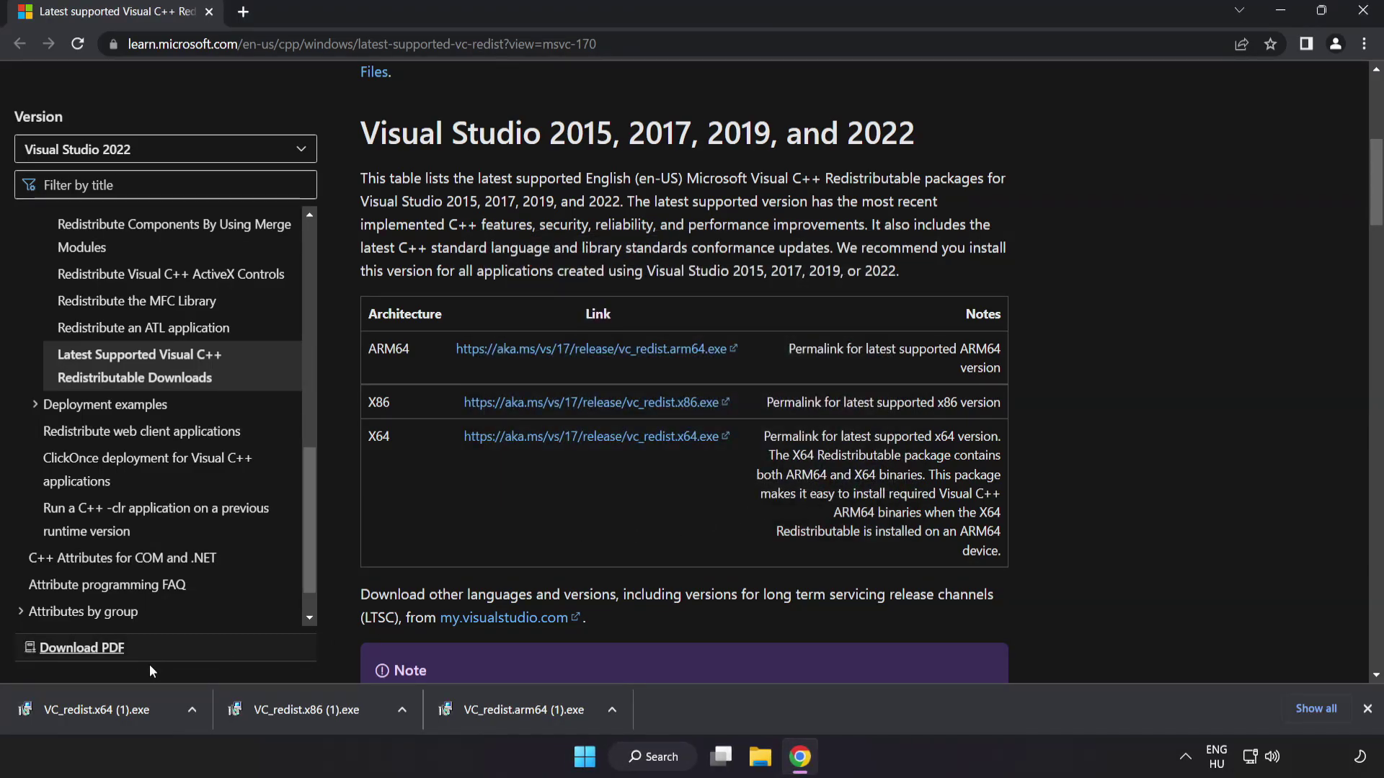
{"action": "left_click", "coordinate": [124, 707]}
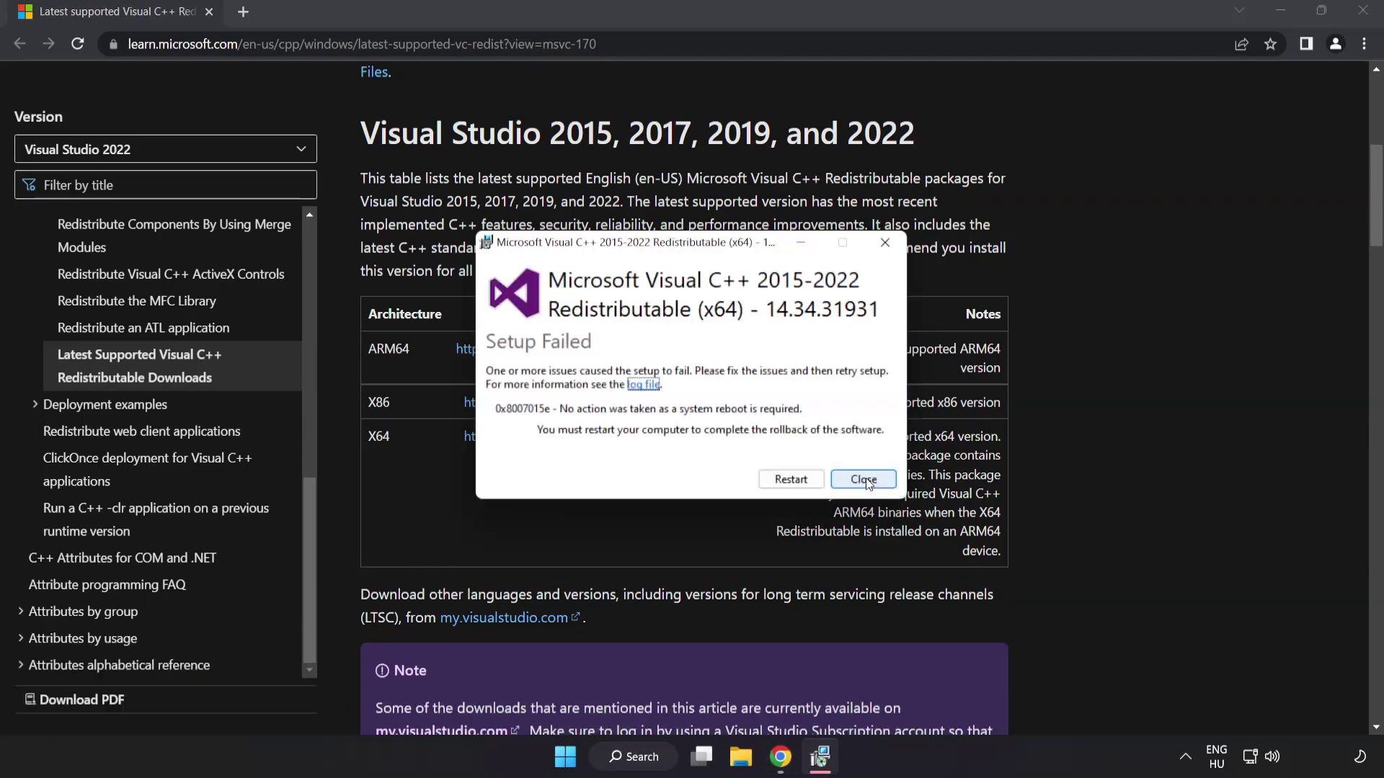
{"action": "left_click", "coordinate": [867, 481]}
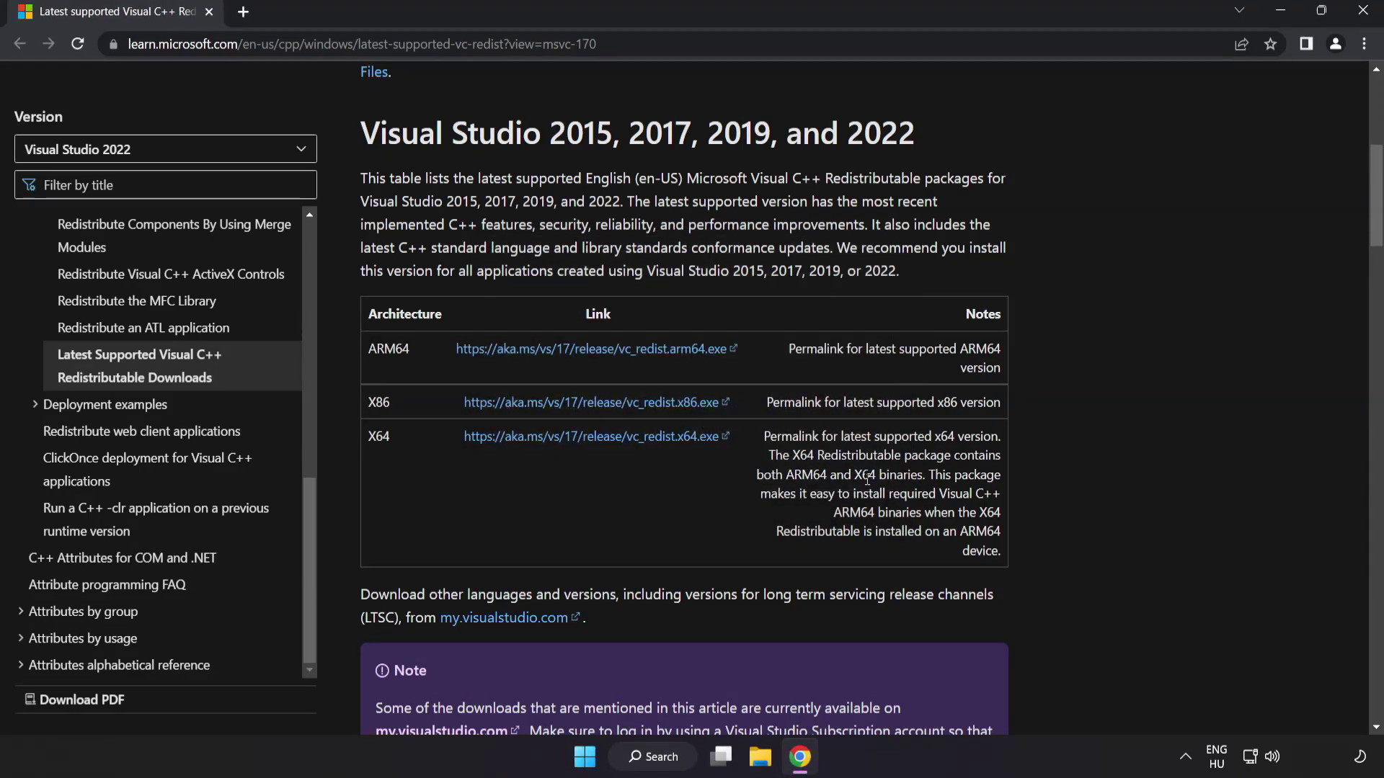
Step: Close Chrome and launch Command Prompt as administrator from a 'cmd' search
{"action": "left_click", "coordinate": [1360, 17]}
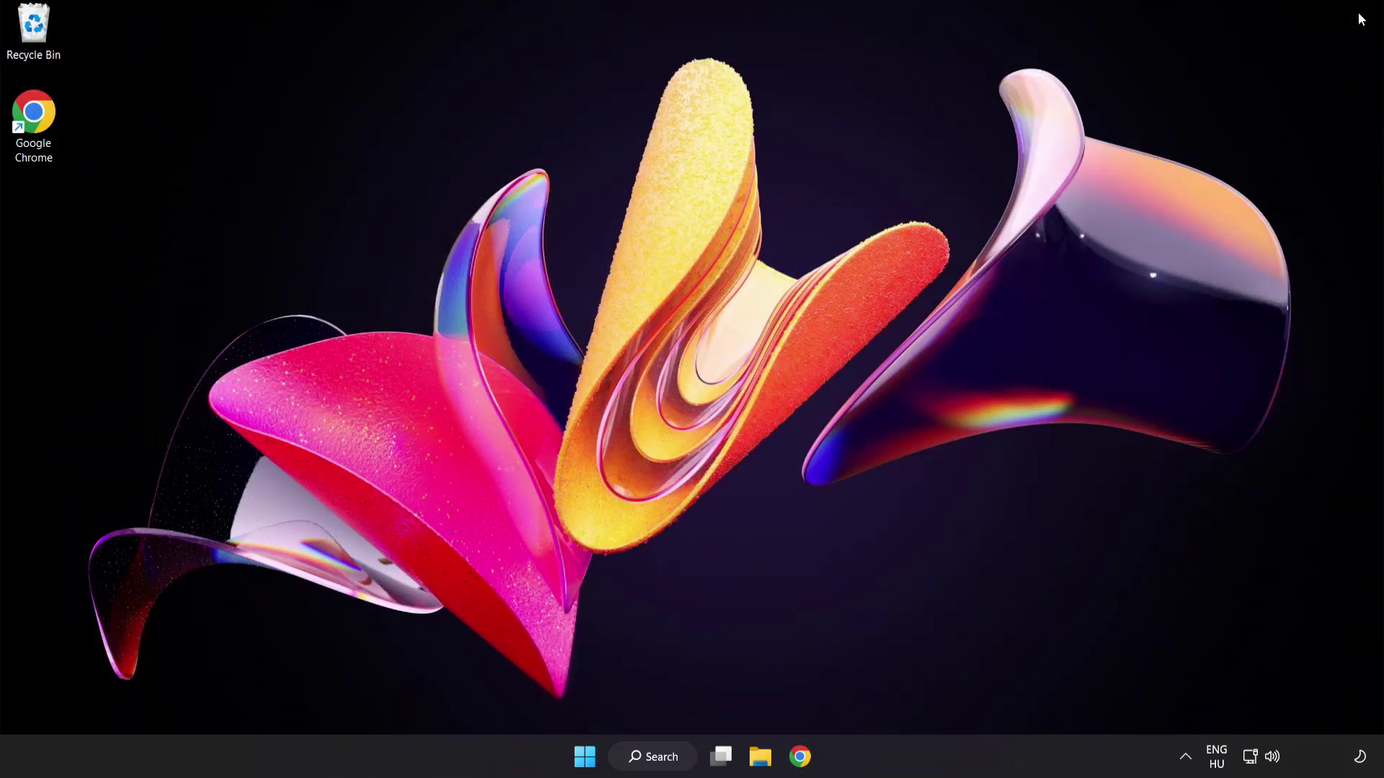
{"action": "left_click", "coordinate": [652, 762]}
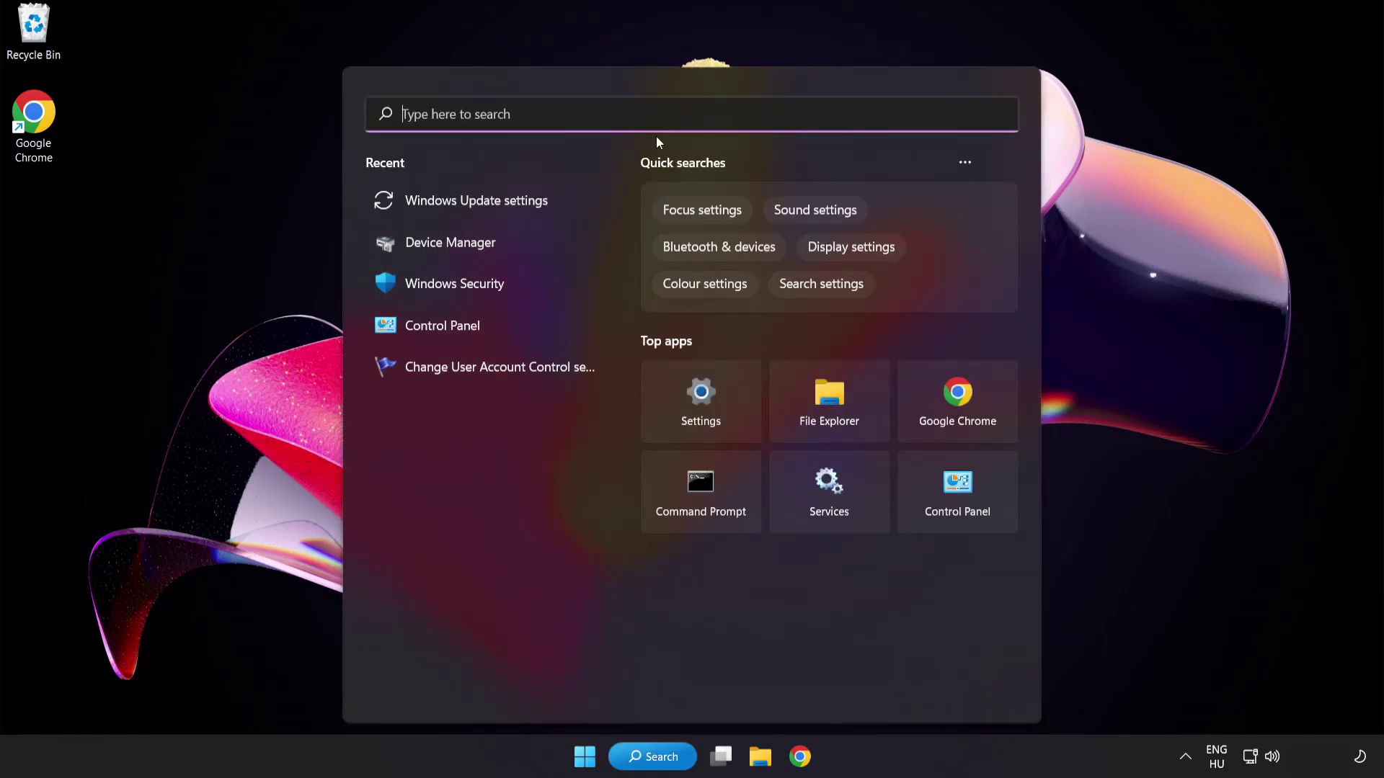
{"action": "type", "text": "cmd"}
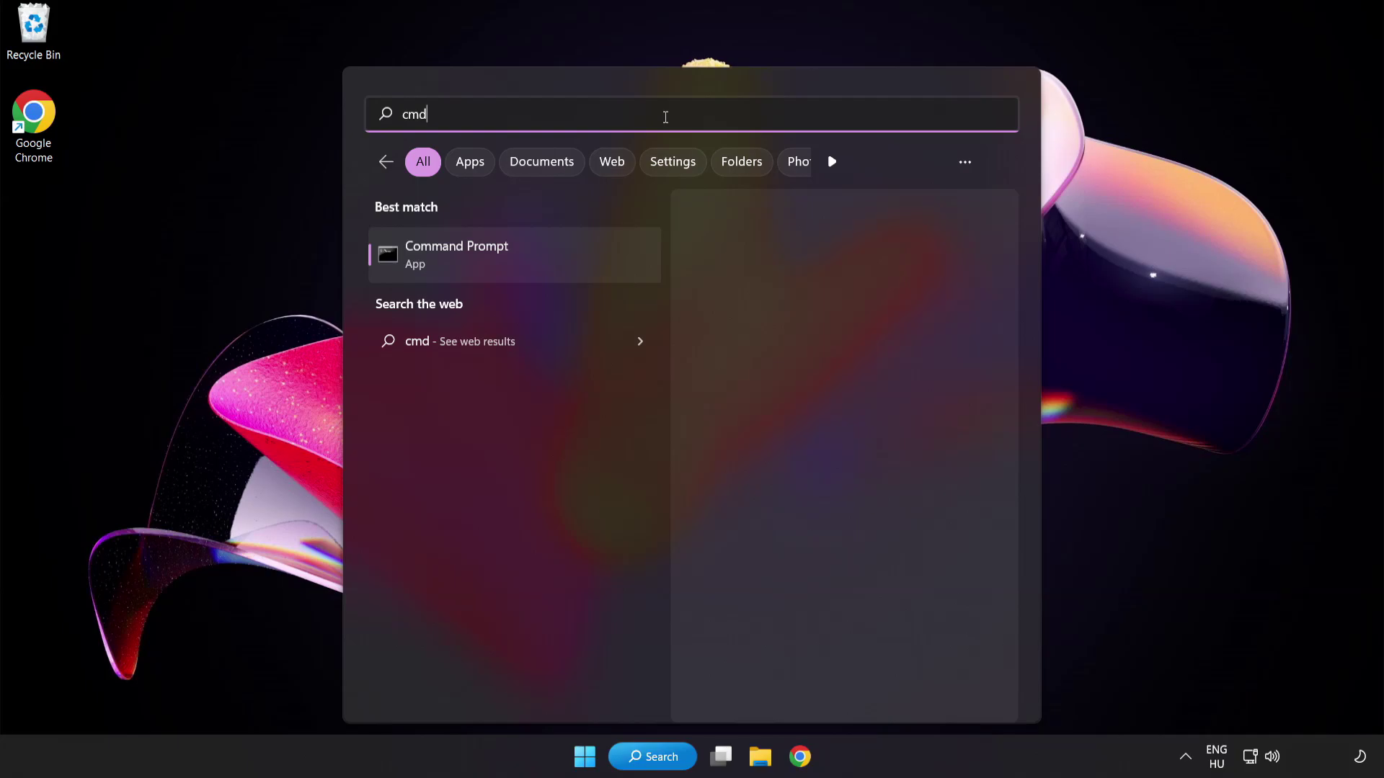
{"action": "right_click", "coordinate": [520, 266]}
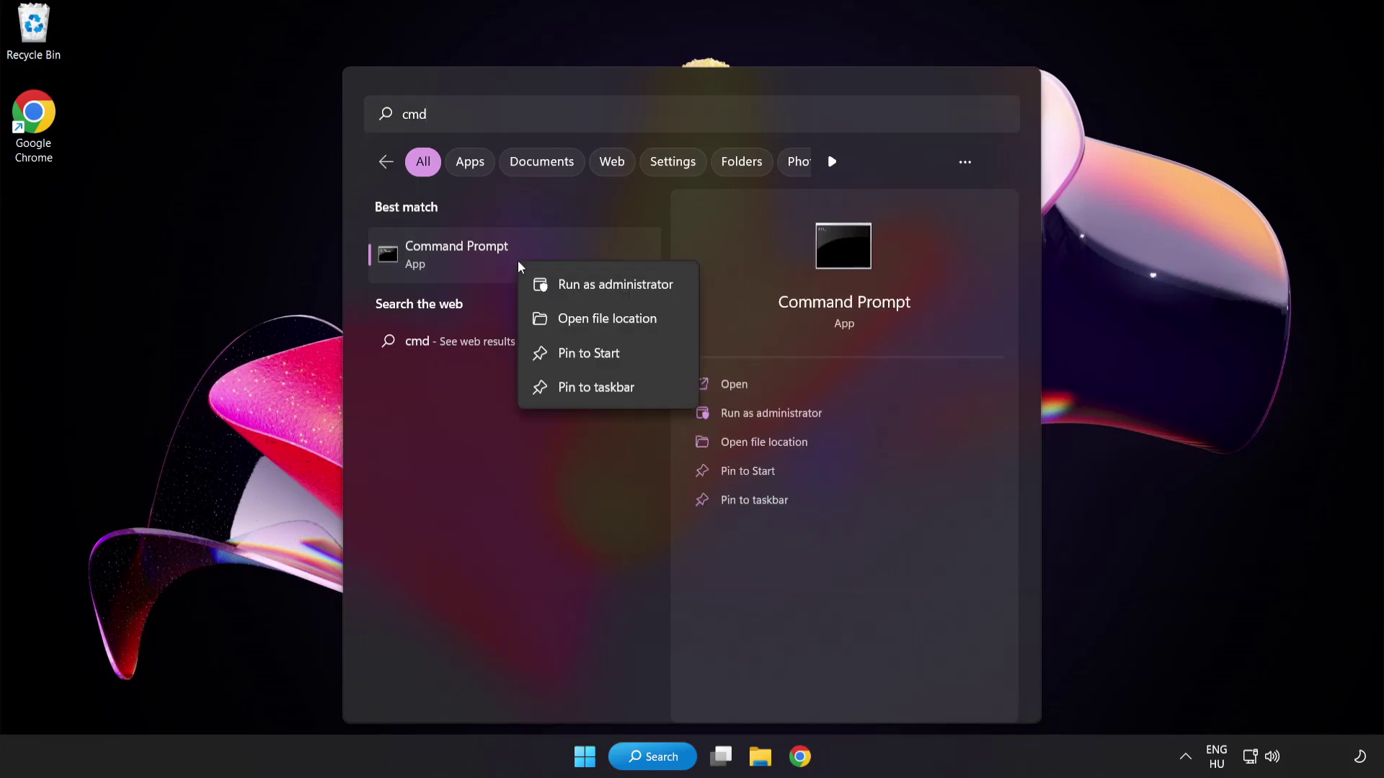
{"action": "left_click", "coordinate": [584, 287]}
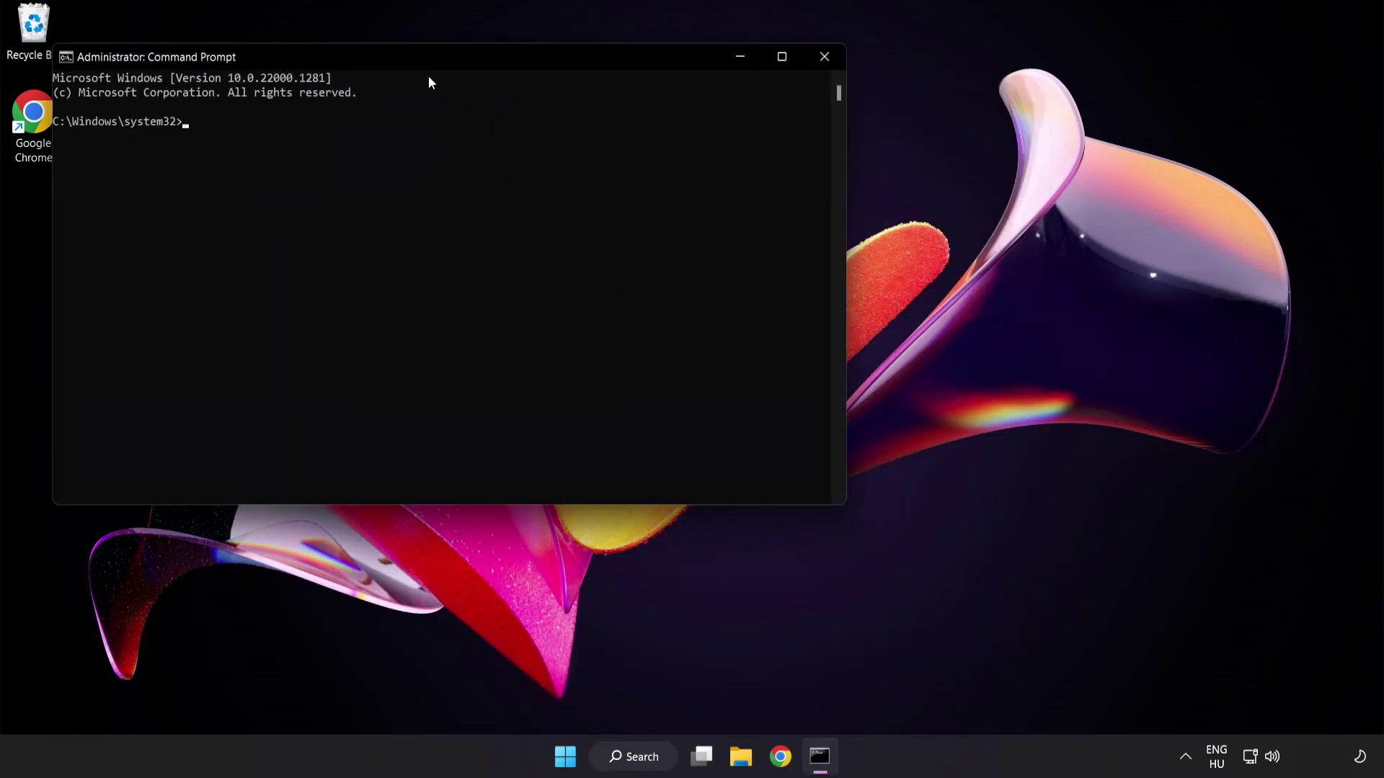
Step: Run sfc /scannow, then close Command Prompt once it reports no integrity violations
{"action": "left_click_drag", "start_coordinate": [394, 58], "coordinate": [600, 133]}
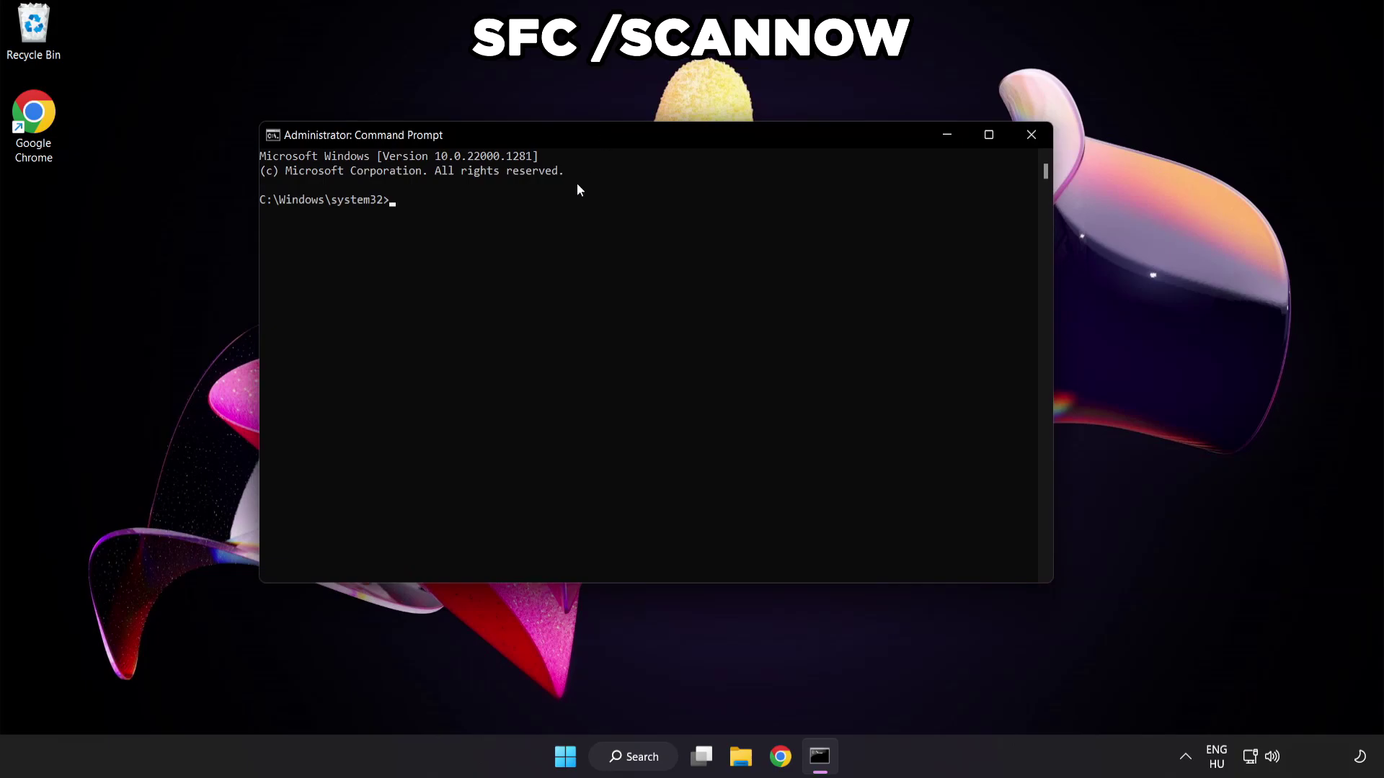
{"action": "type", "text": "sfc /scannow"}
{"action": "key", "text": "Return"}
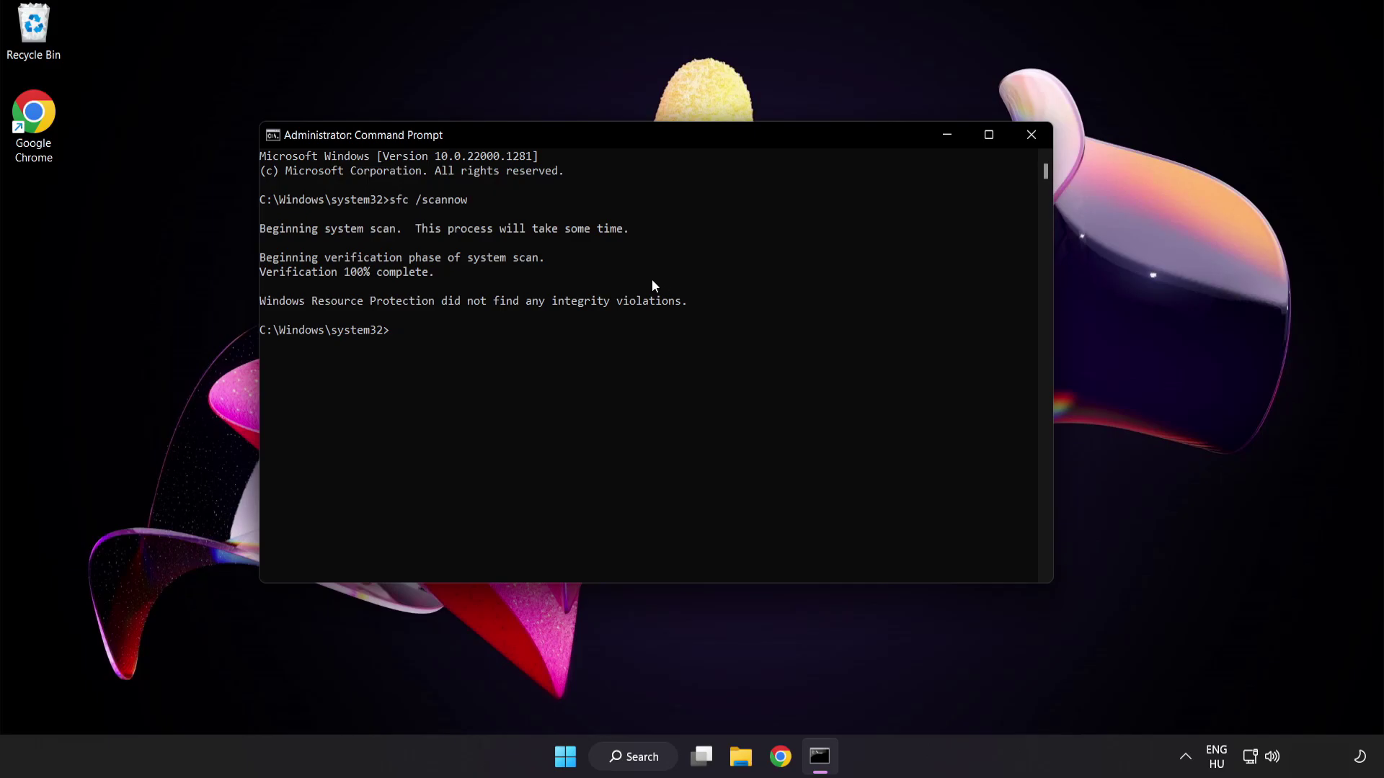
{"action": "left_click", "coordinate": [1031, 136]}
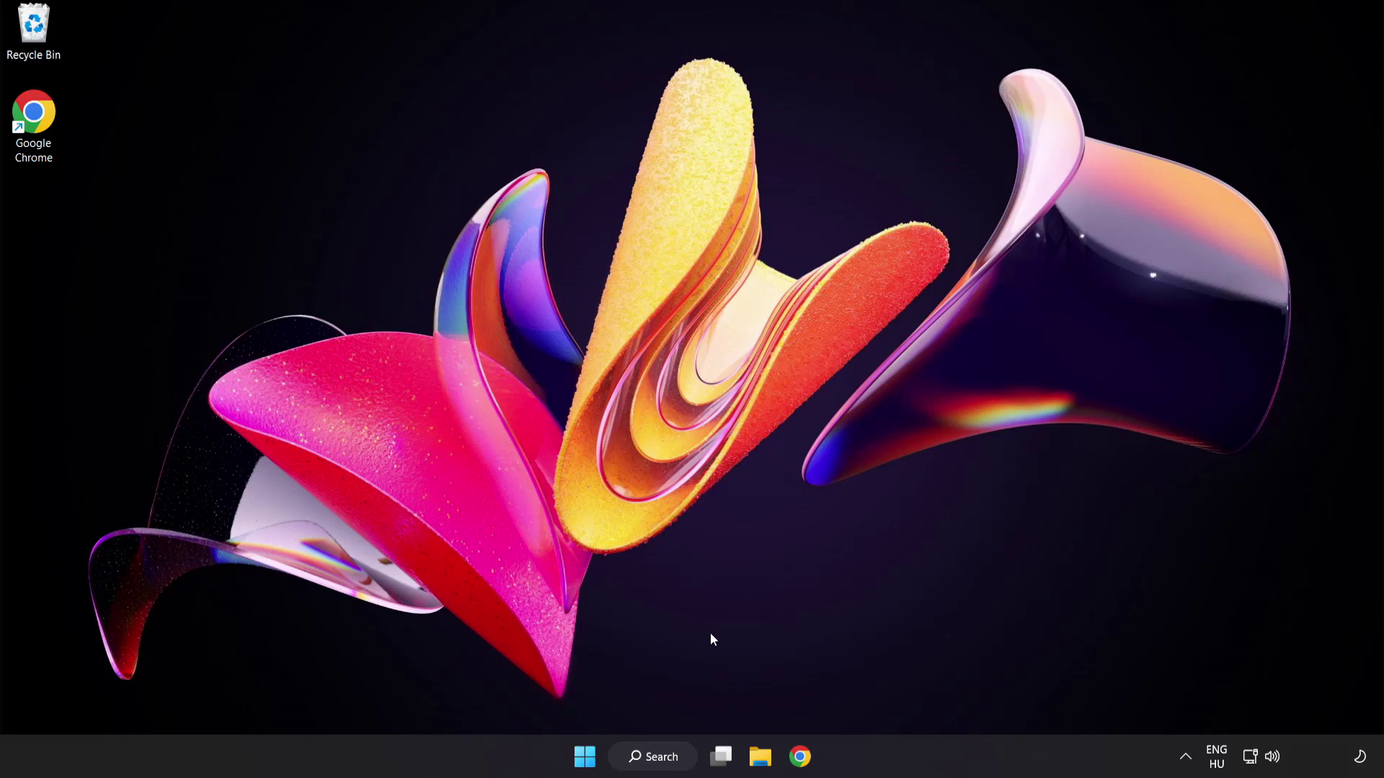
Step: Bring up the Start menu's power options showing Restart
{"action": "key", "text": "super"}
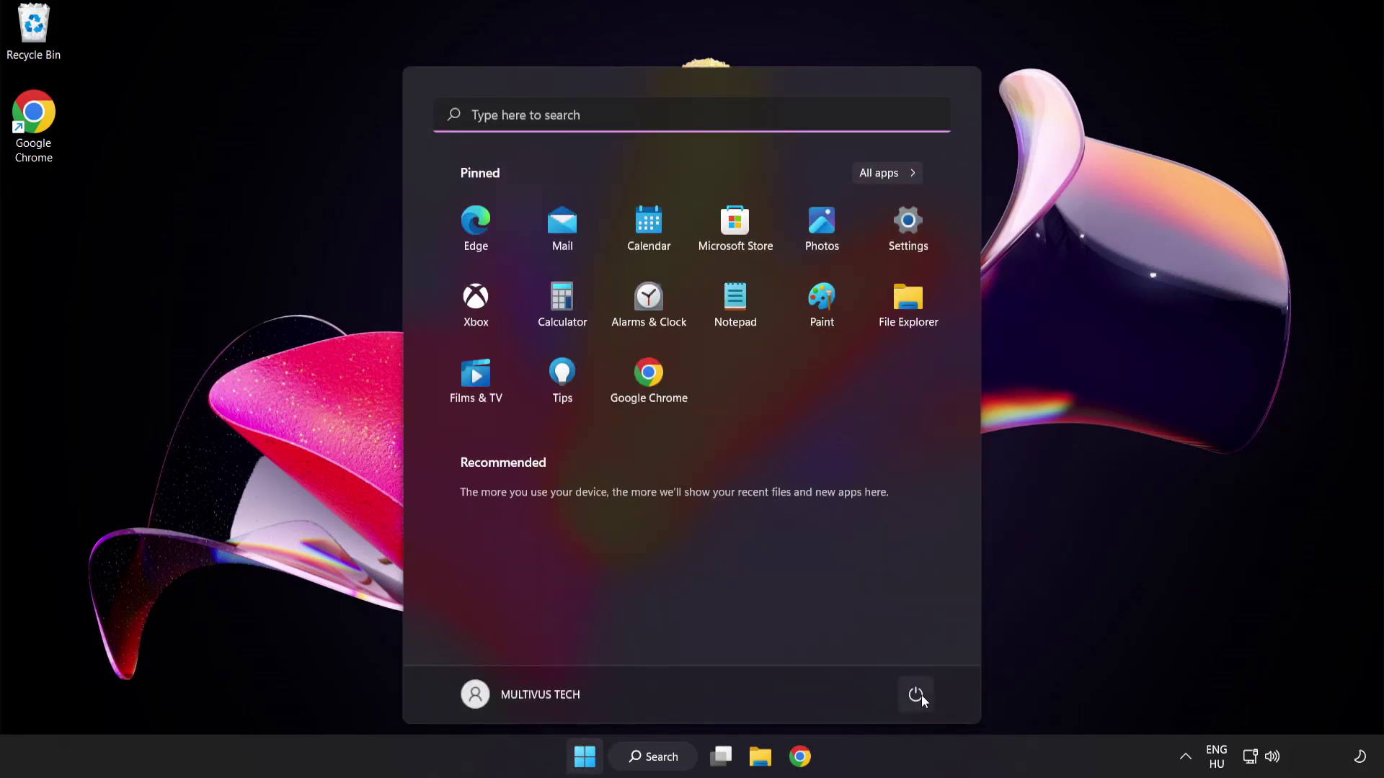
{"action": "left_click", "coordinate": [915, 694]}
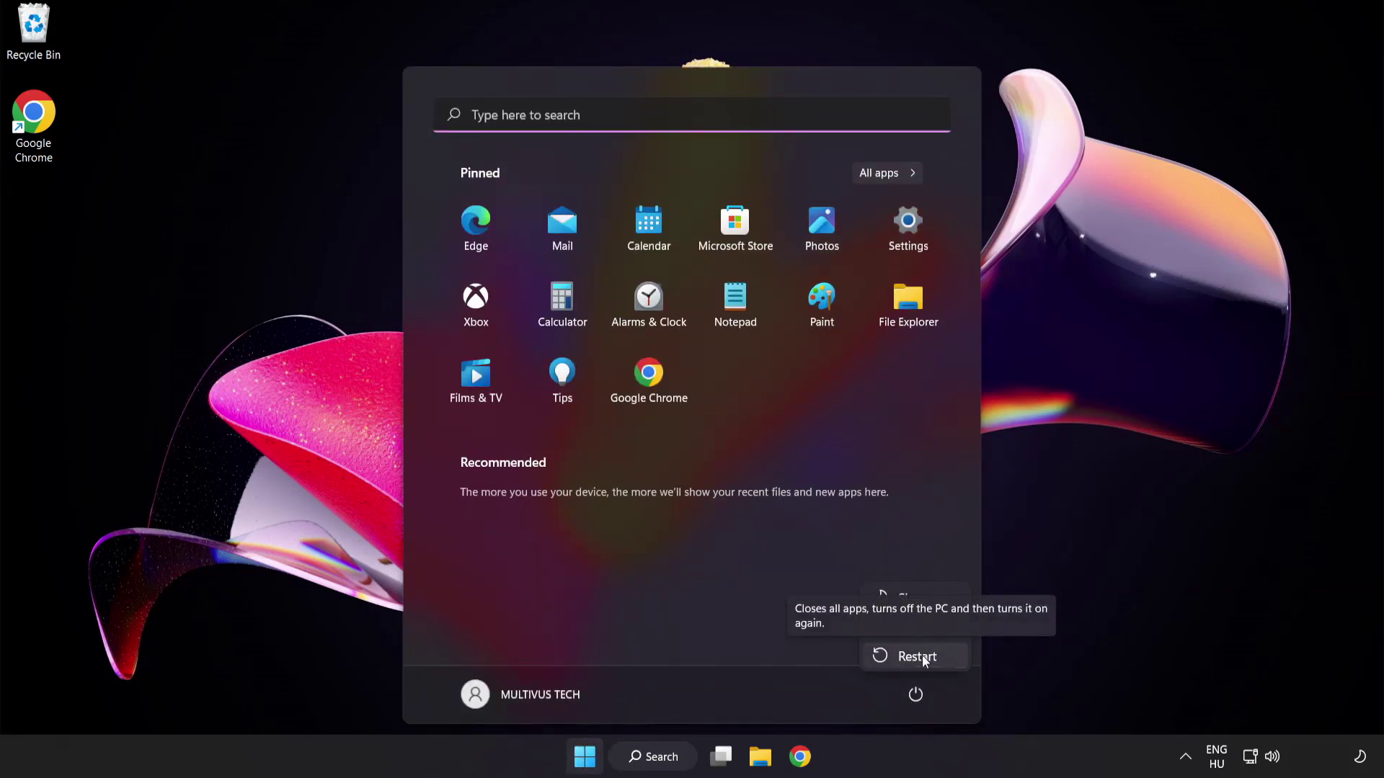